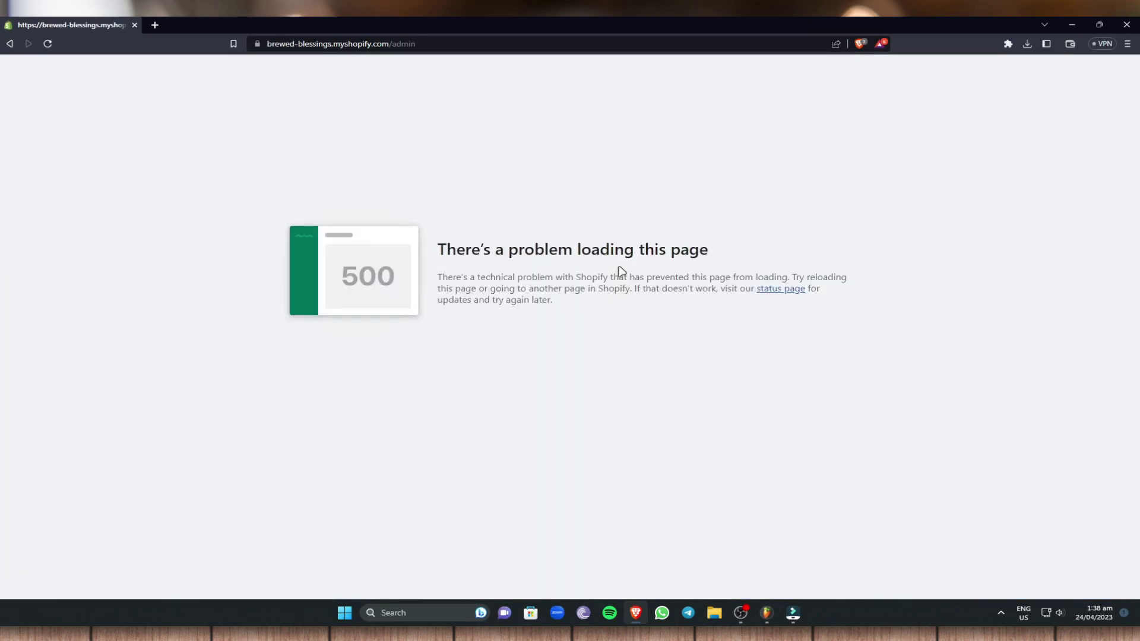
# Reload the admin, preview the live Brewed Blessings storefront, then list the three products.
pyautogui.click(47, 44)
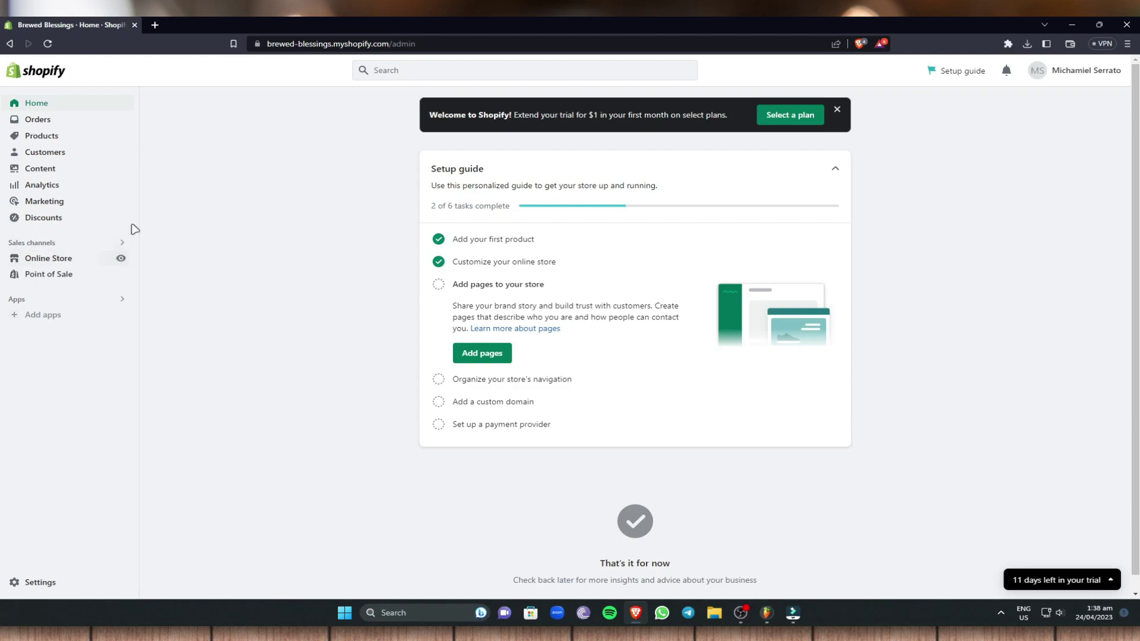
pyautogui.click(121, 260)
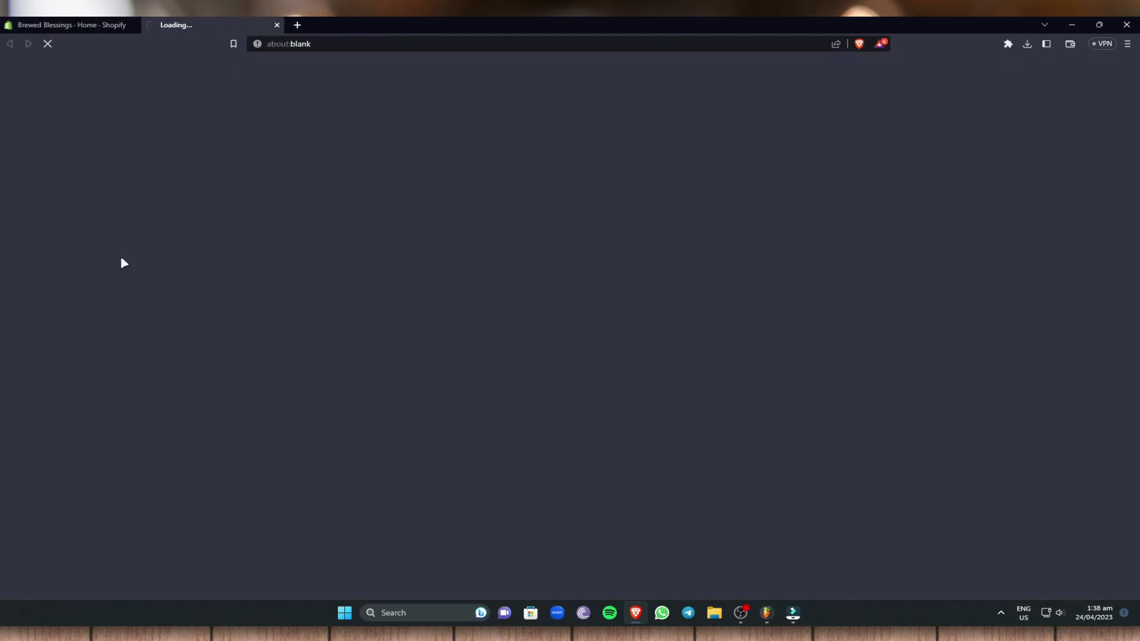
pyautogui.scroll(-4, 402, 220)
pyautogui.scroll(4, 449, 204)
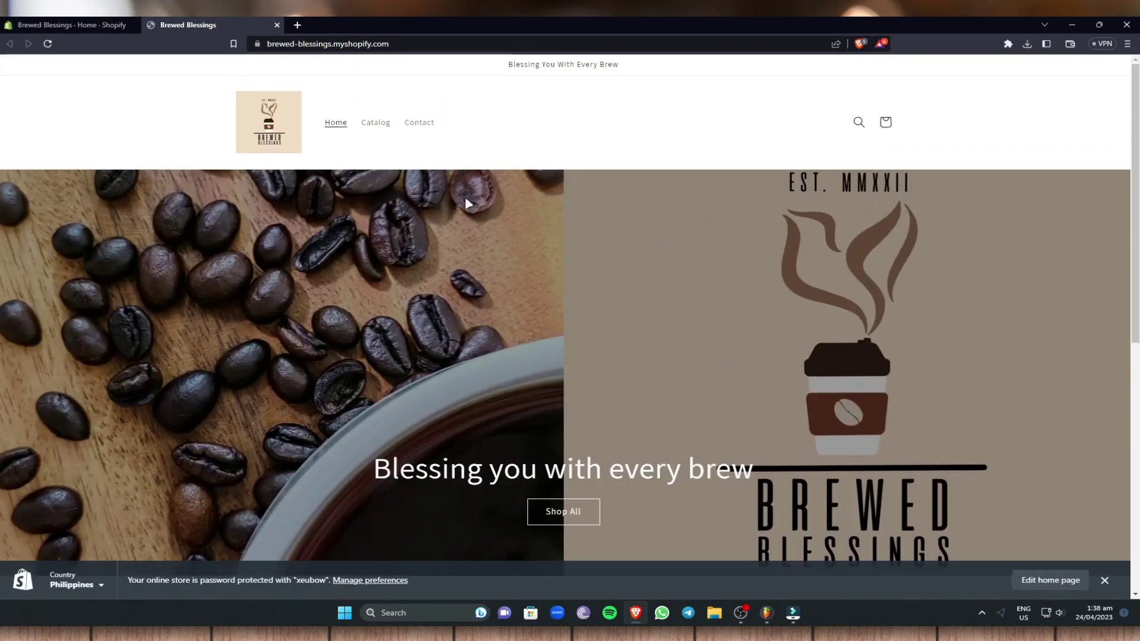
pyautogui.scroll(-8, 646, 196)
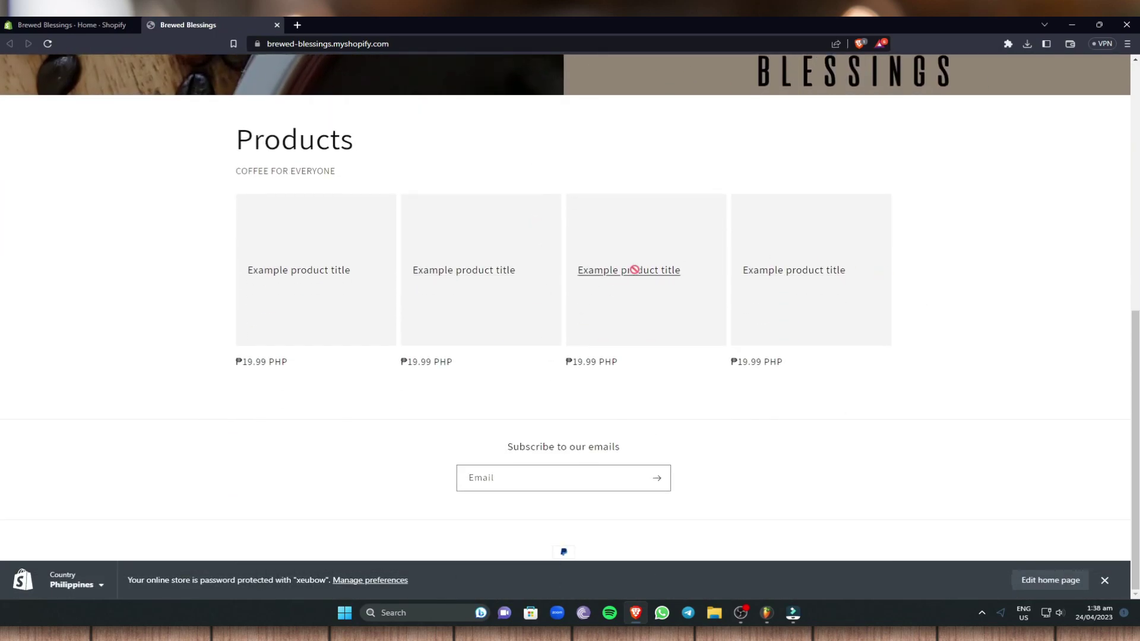
pyautogui.scroll(8, 630, 273)
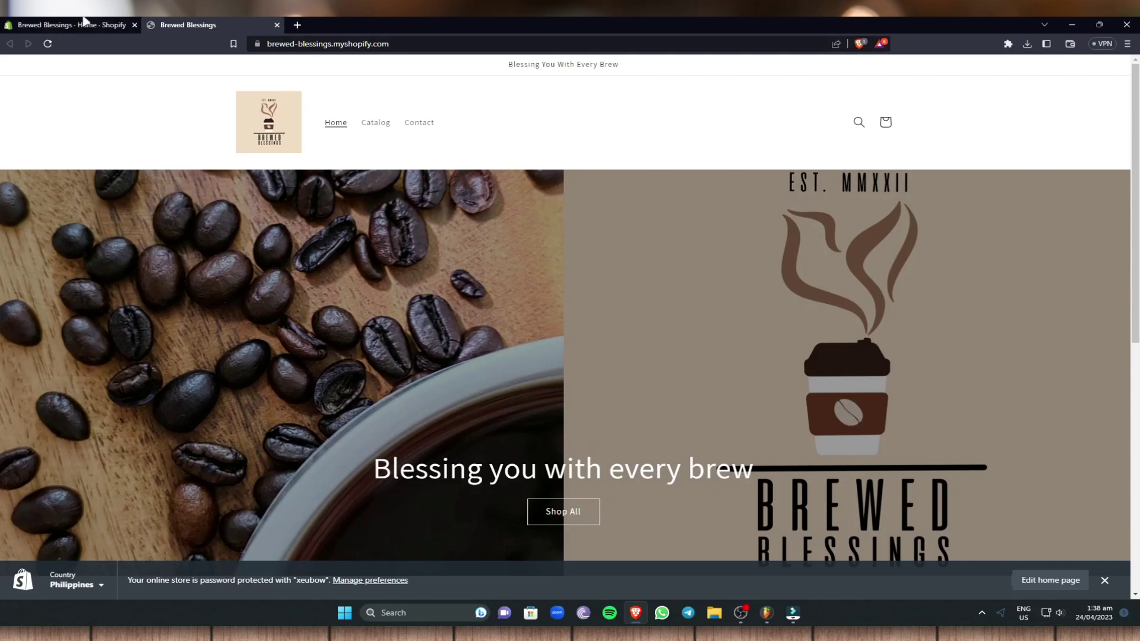
pyautogui.click(277, 25)
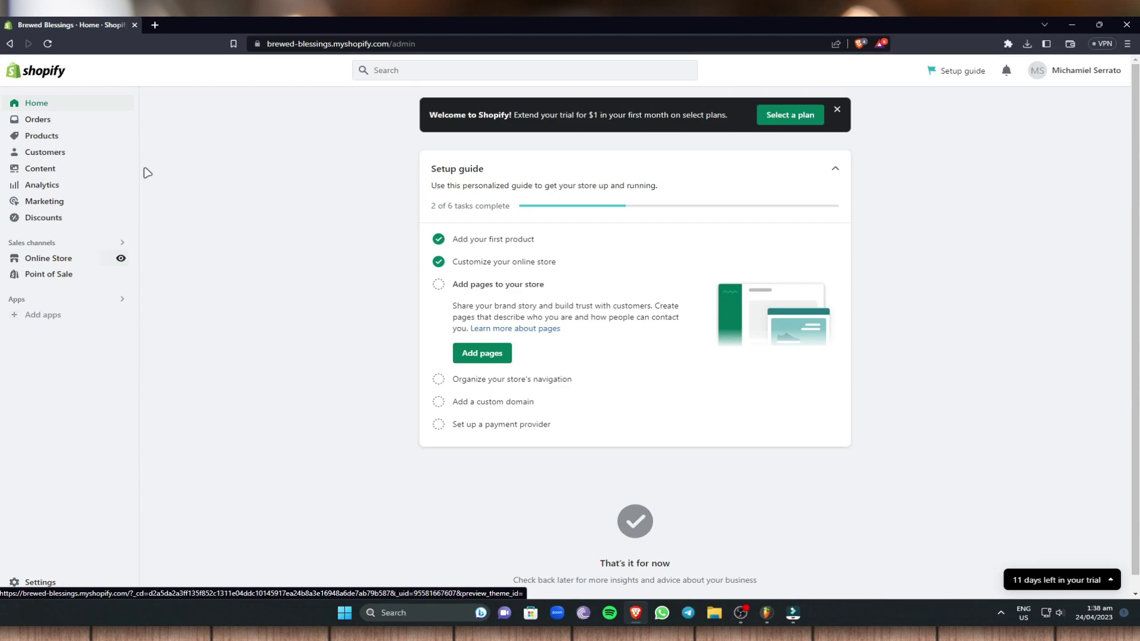
pyautogui.click(58, 137)
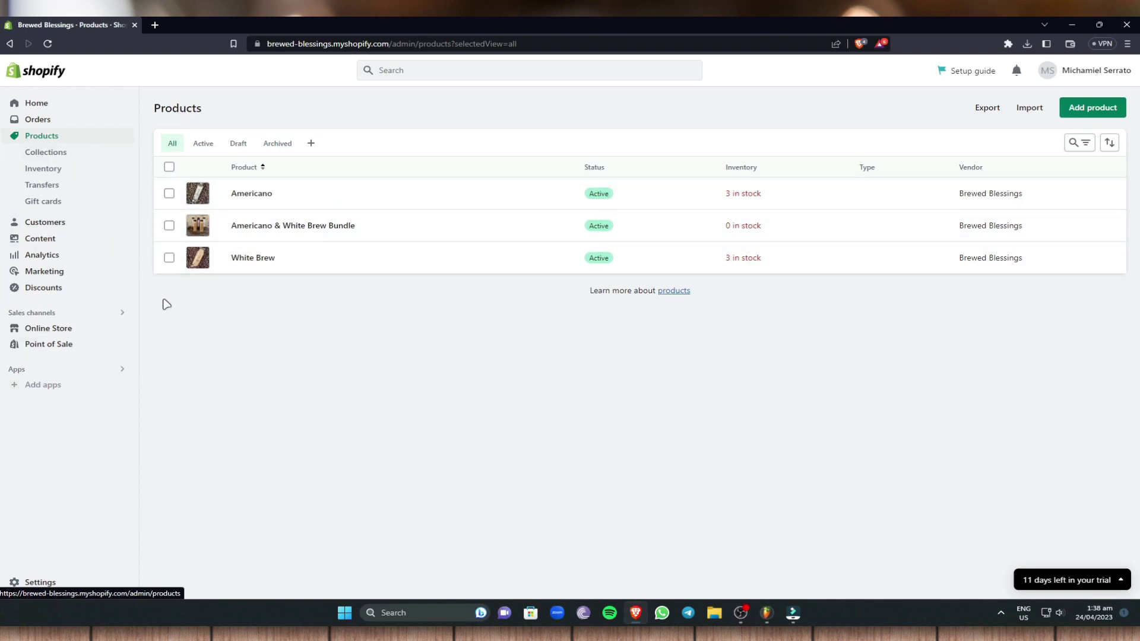
# Review Store details: Philippine pesos (PHP), GMT-12:00 time zone, metric units and kilograms.
pyautogui.click(43, 585)
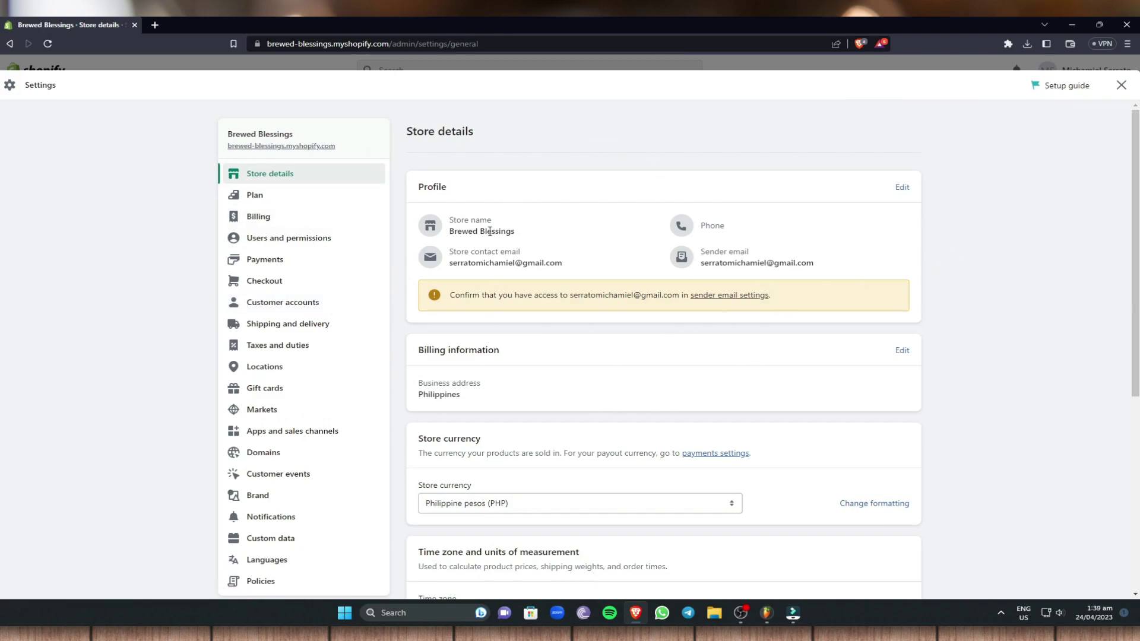
pyautogui.scroll(-2, 484, 249)
pyautogui.scroll(-4, 493, 303)
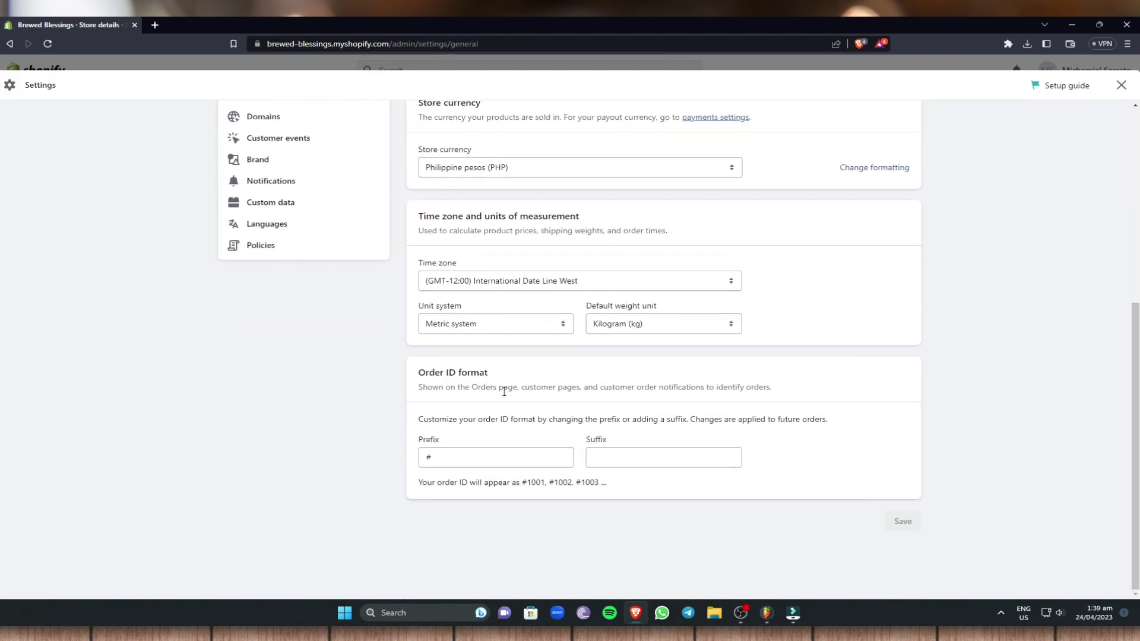
pyautogui.scroll(6, 382, 336)
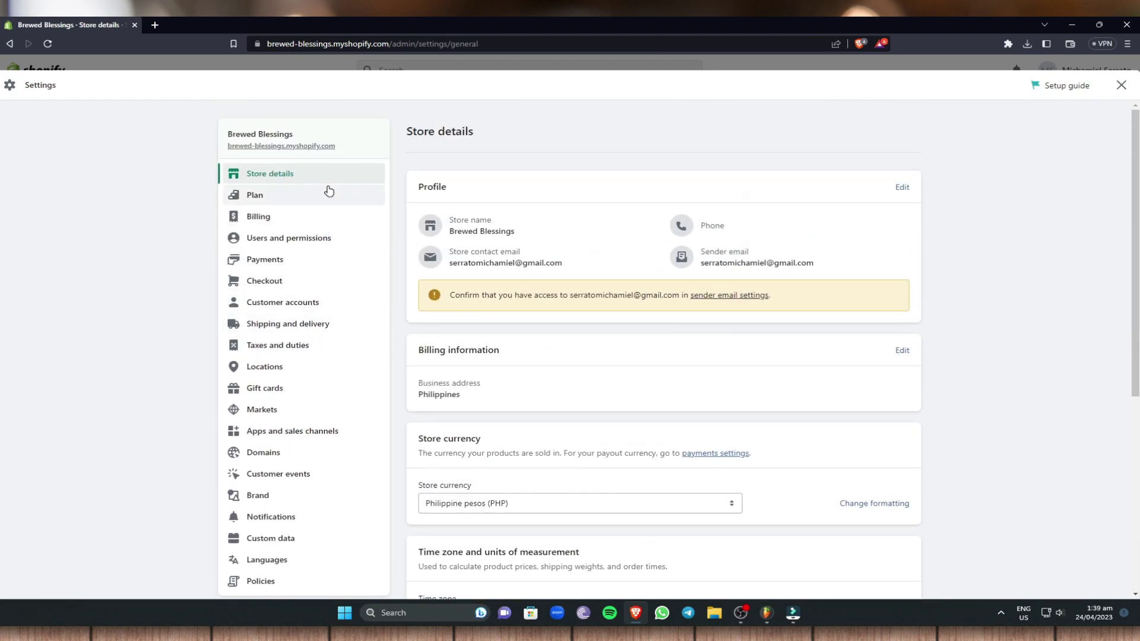
pyautogui.scroll(-1, 322, 313)
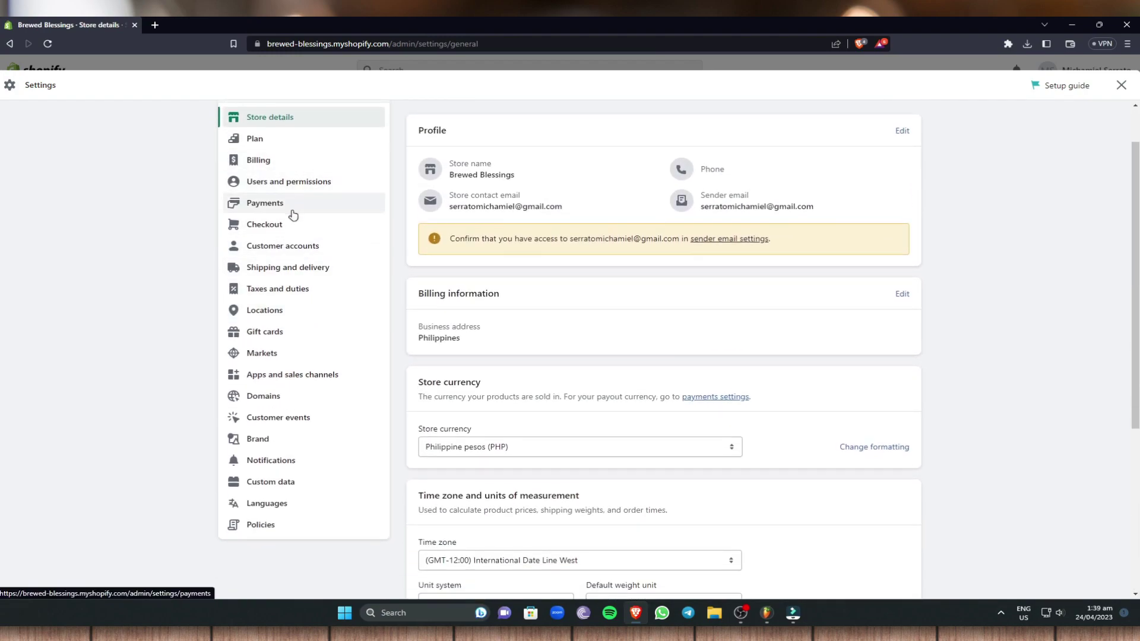
# Open the General shipping rates profile from Shipping and delivery settings.
pyautogui.click(308, 268)
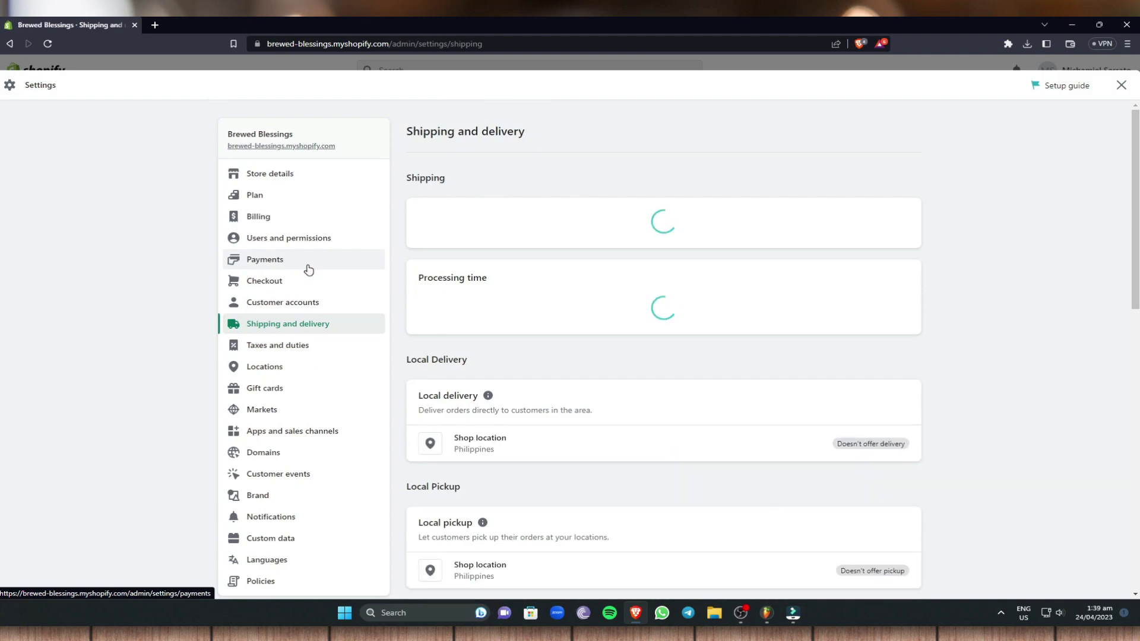
pyautogui.scroll(-3, 614, 351)
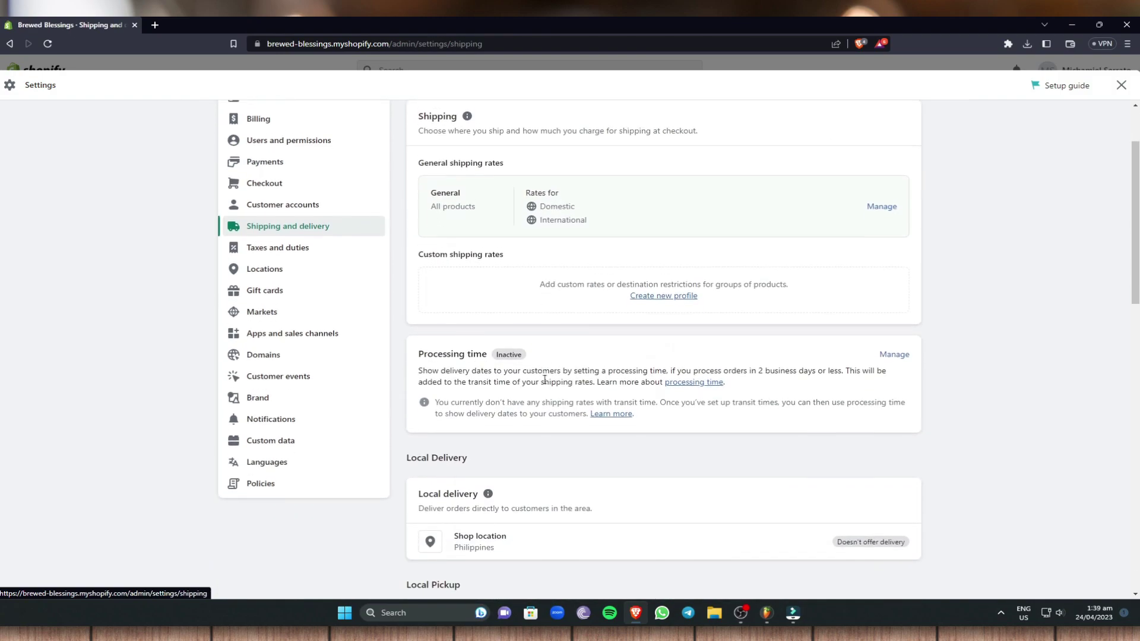
pyautogui.scroll(3, 669, 376)
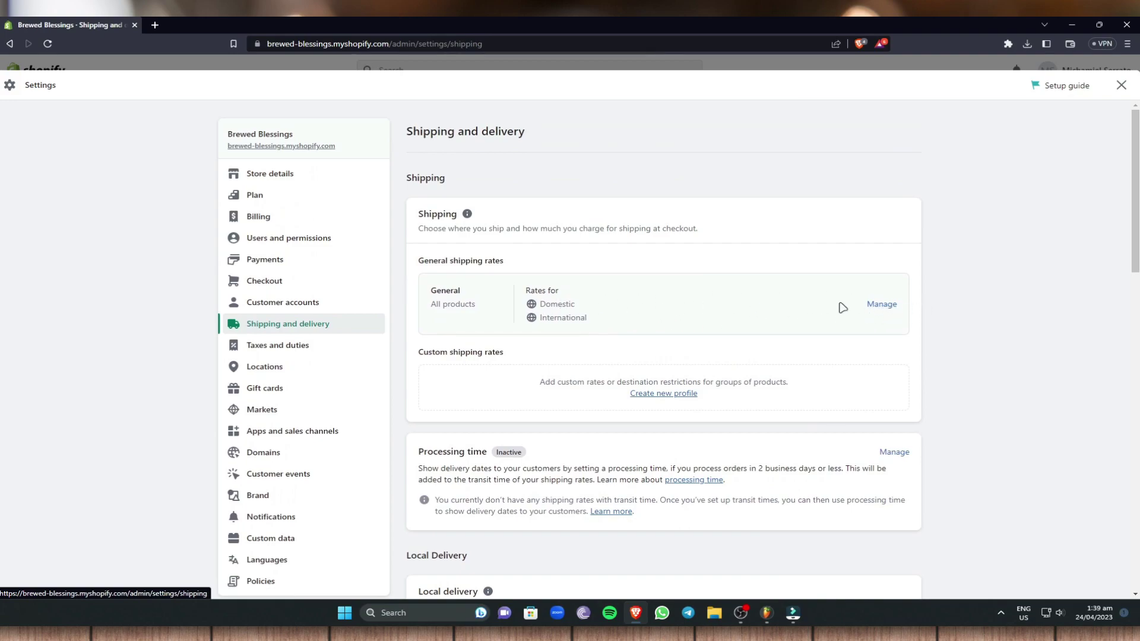
pyautogui.click(870, 305)
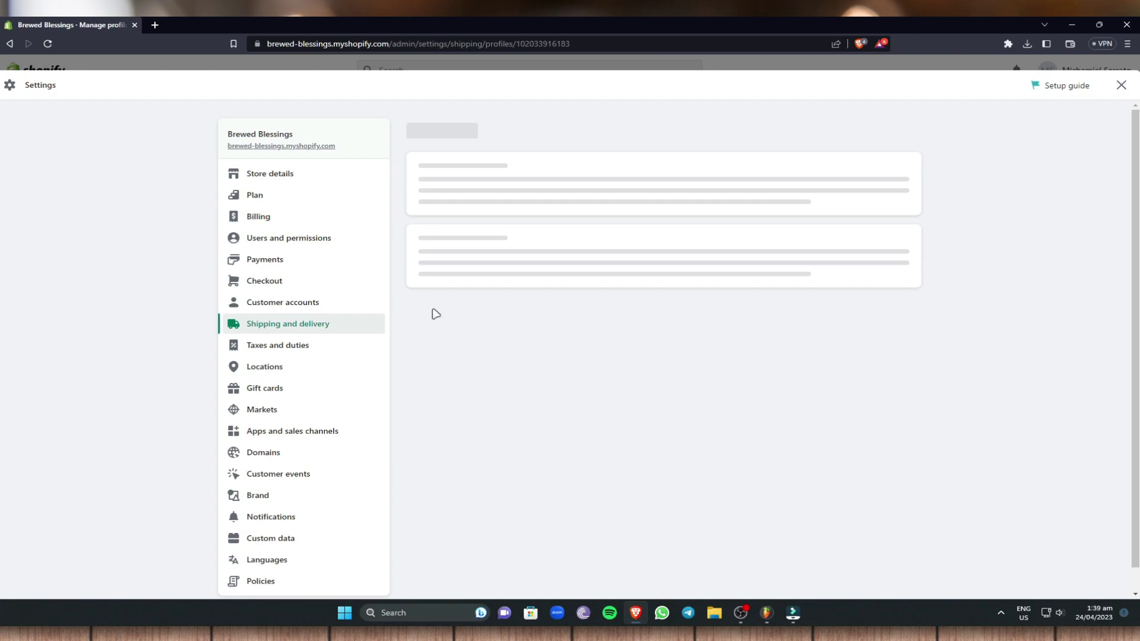
pyautogui.scroll(-2, 679, 446)
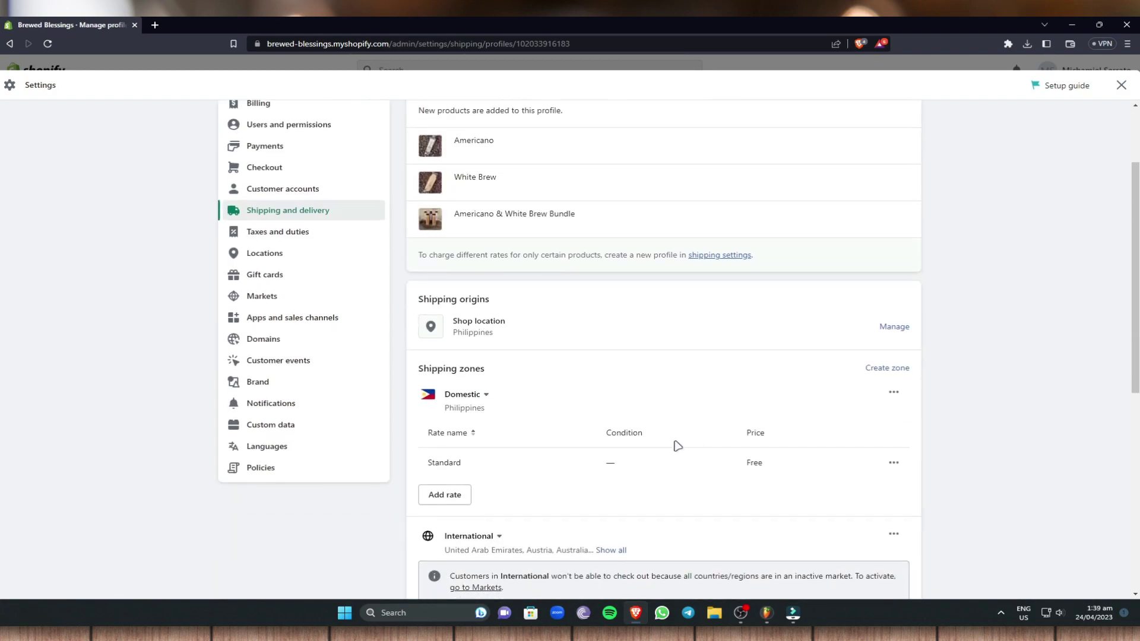
pyautogui.scroll(-1, 680, 446)
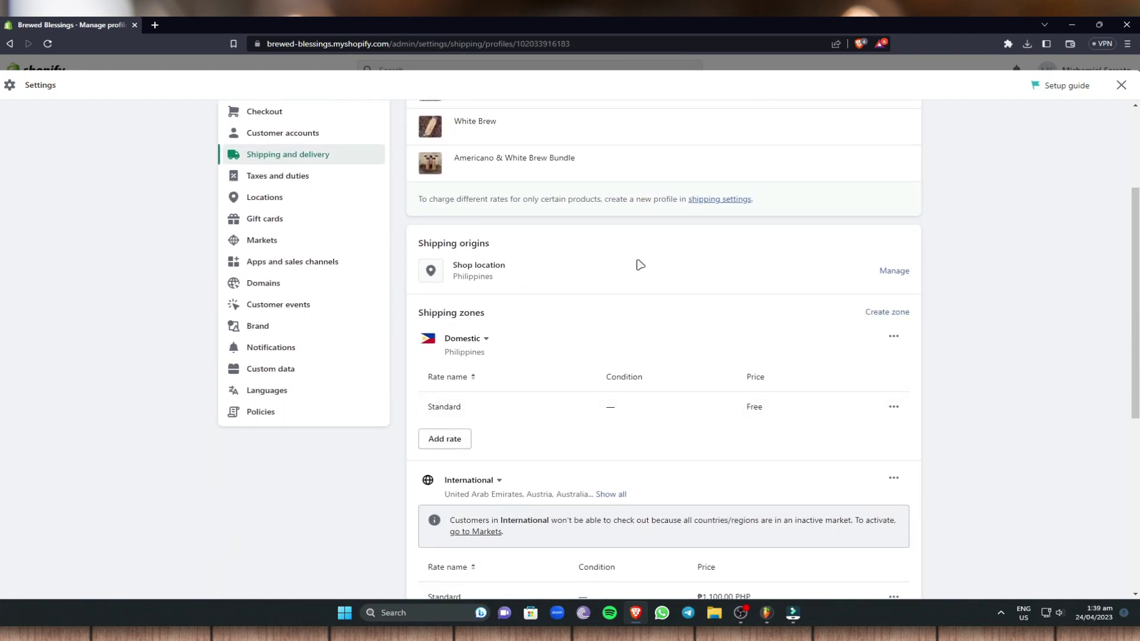
pyautogui.scroll(2, 599, 261)
pyautogui.scroll(-1, 528, 395)
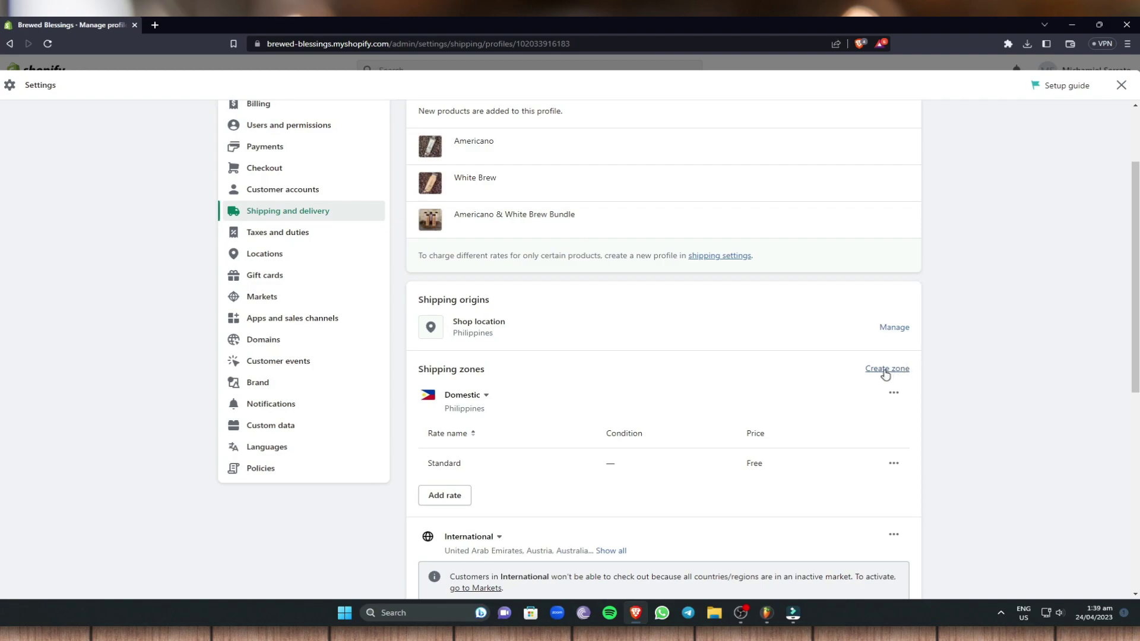
pyautogui.scroll(-2, 885, 375)
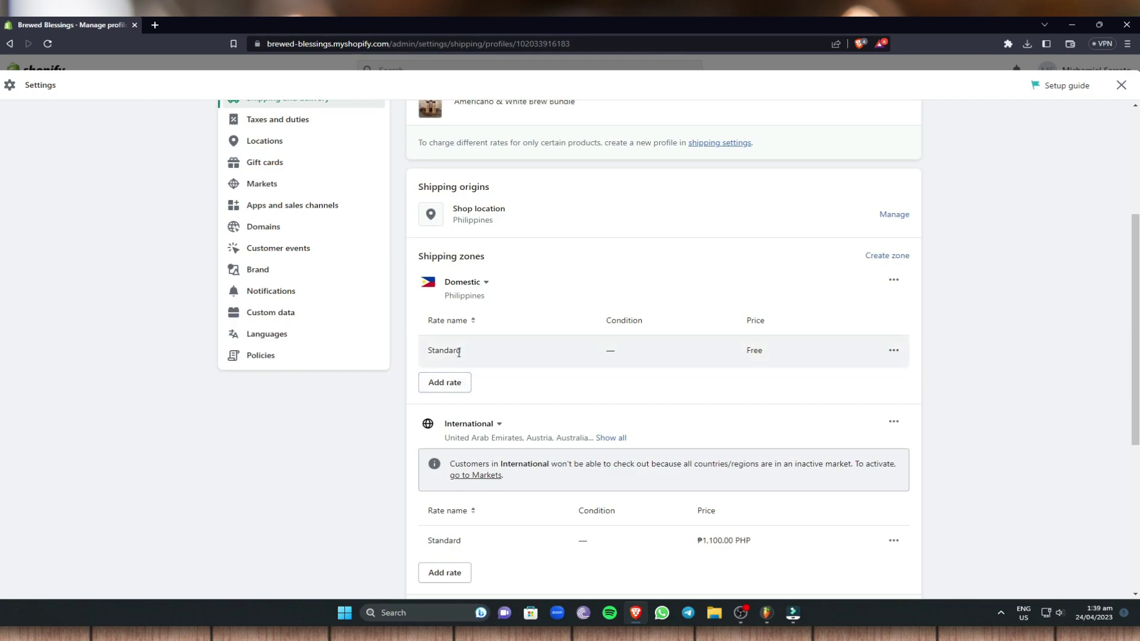
# Check the Domestic zone's Free shipping rate.
pyautogui.moveTo(746, 353); pyautogui.dragTo(767, 357)
pyautogui.moveTo(472, 355); pyautogui.dragTo(423, 355)
pyautogui.scroll(-2, 631, 380)
pyautogui.click(335, 356)
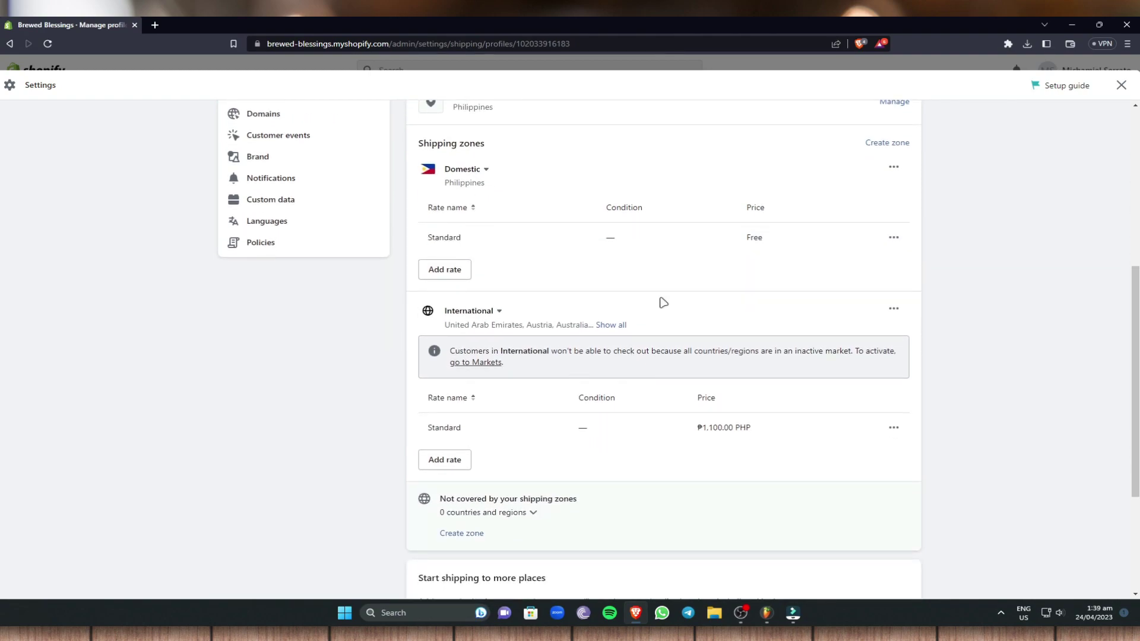
pyautogui.scroll(-1, 724, 333)
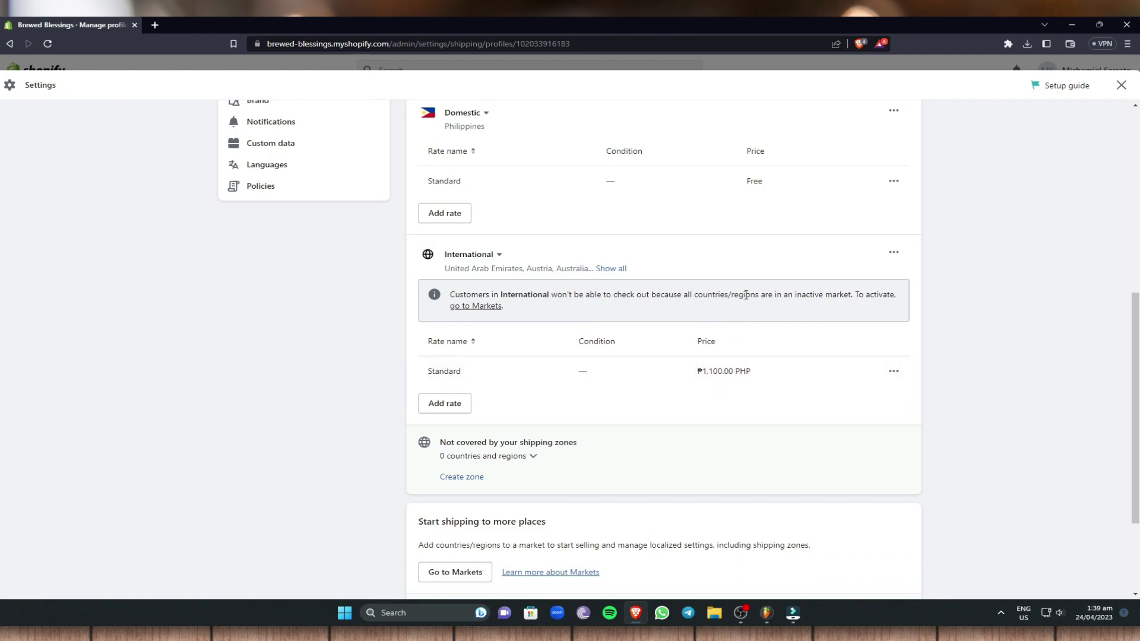
# Show every International zone country and check its ₱1,100.00 PHP Standard rate.
pyautogui.click(616, 269)
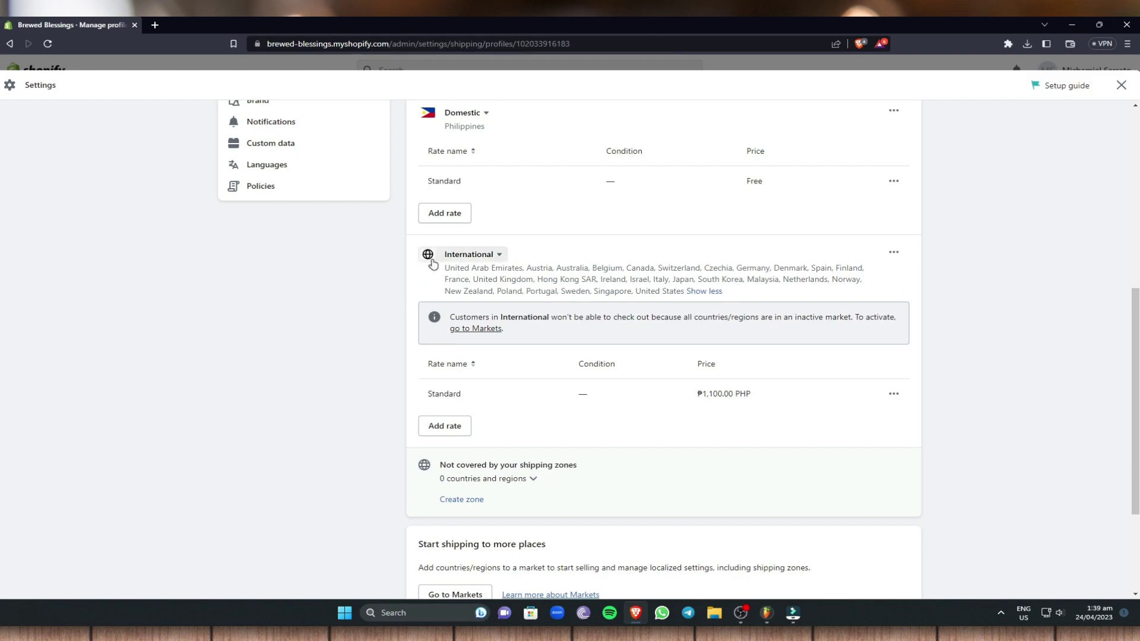
pyautogui.moveTo(445, 269); pyautogui.dragTo(682, 299)
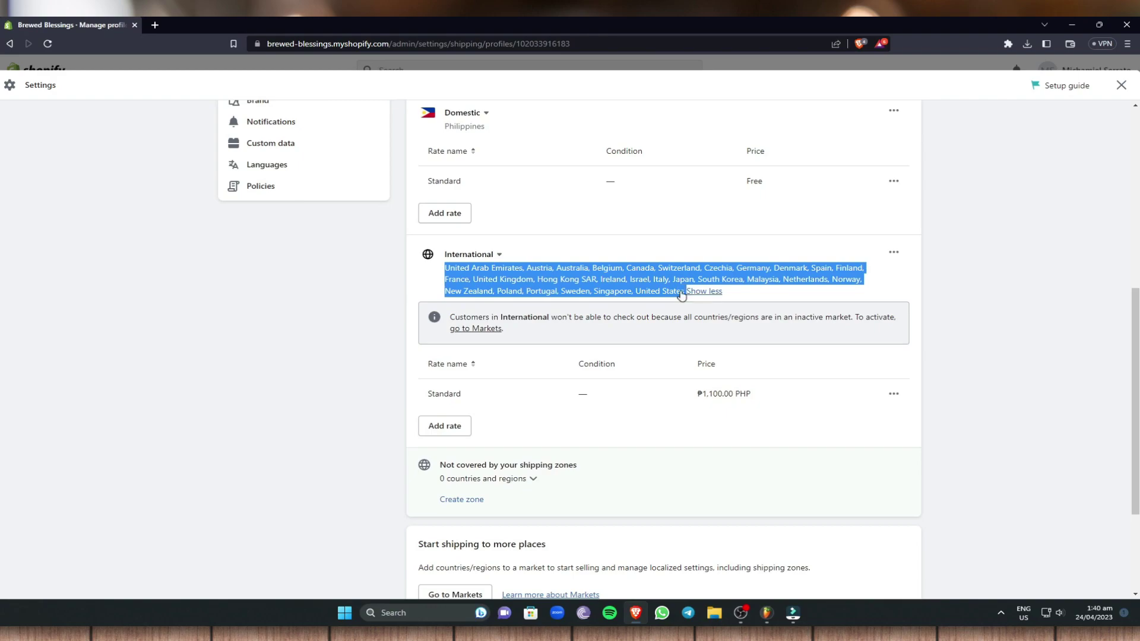
pyautogui.click(319, 309)
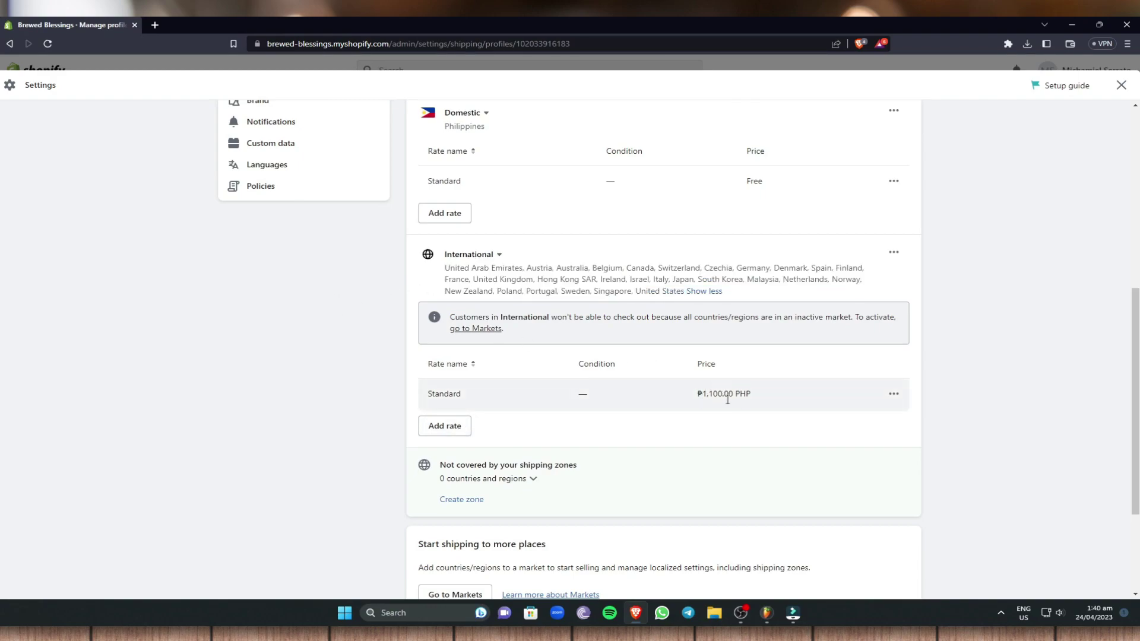
pyautogui.moveTo(461, 395); pyautogui.dragTo(418, 400)
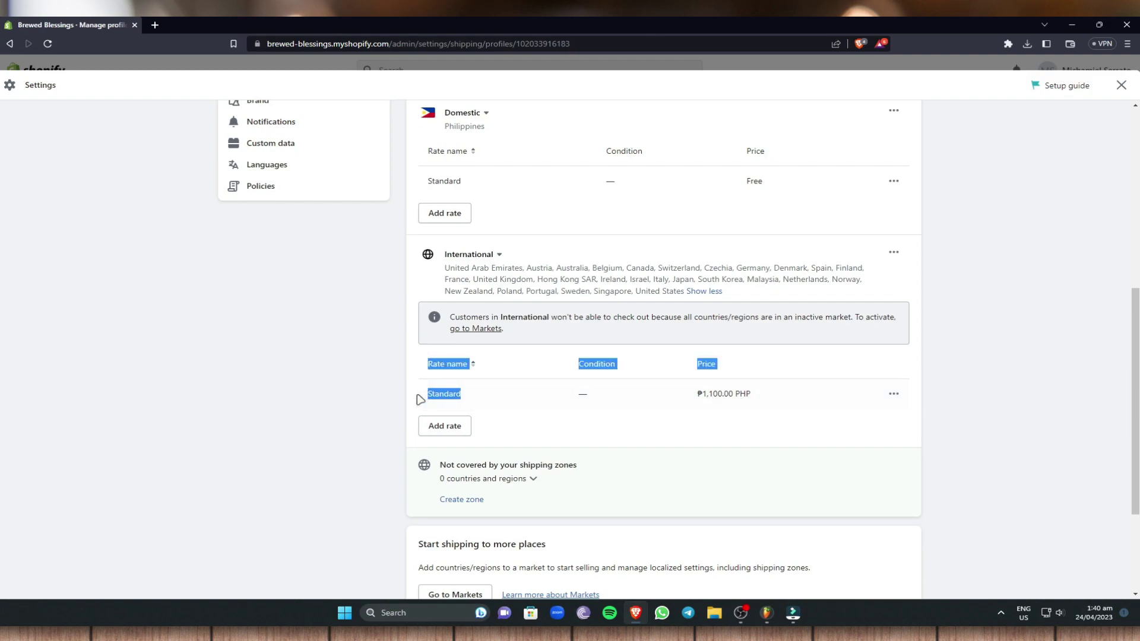
pyautogui.click(728, 399)
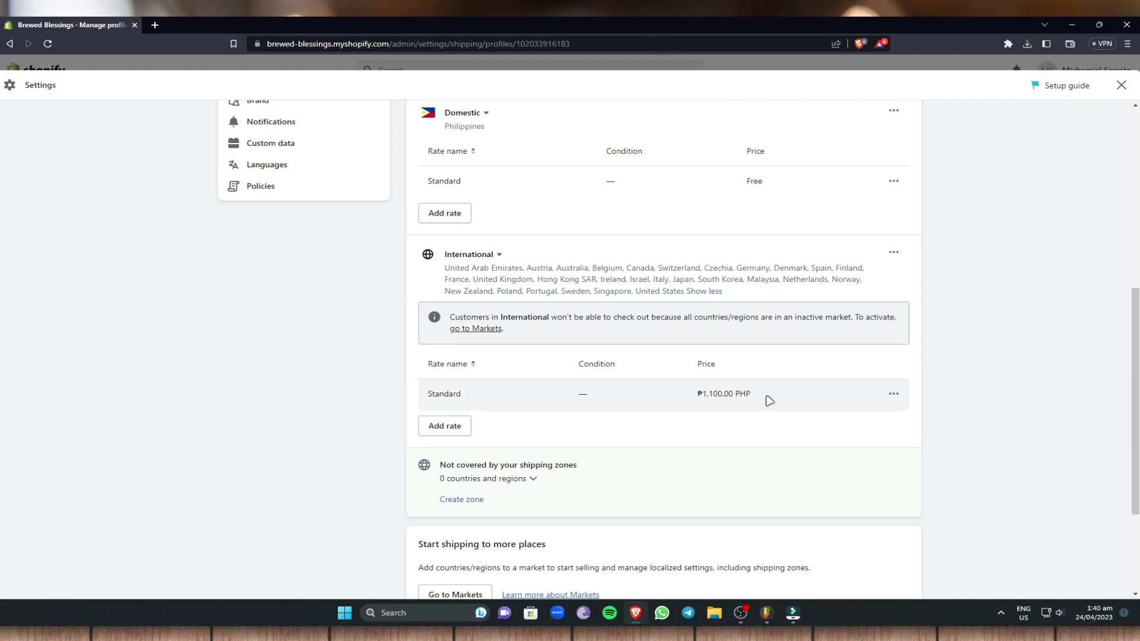
pyautogui.scroll(-2, 638, 420)
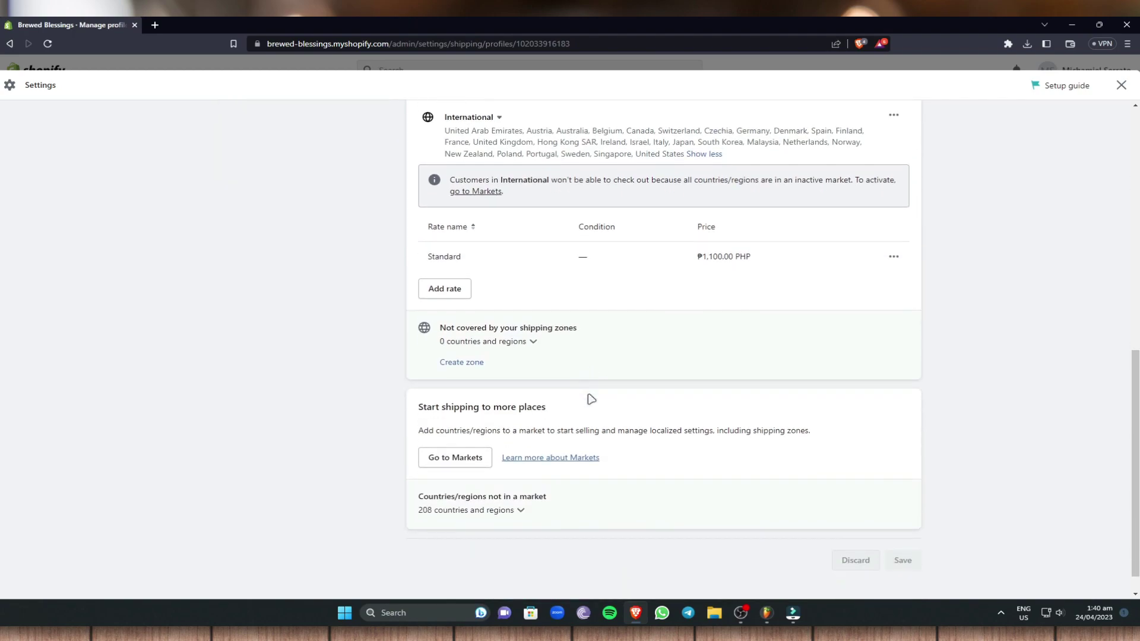
pyautogui.scroll(9, 589, 397)
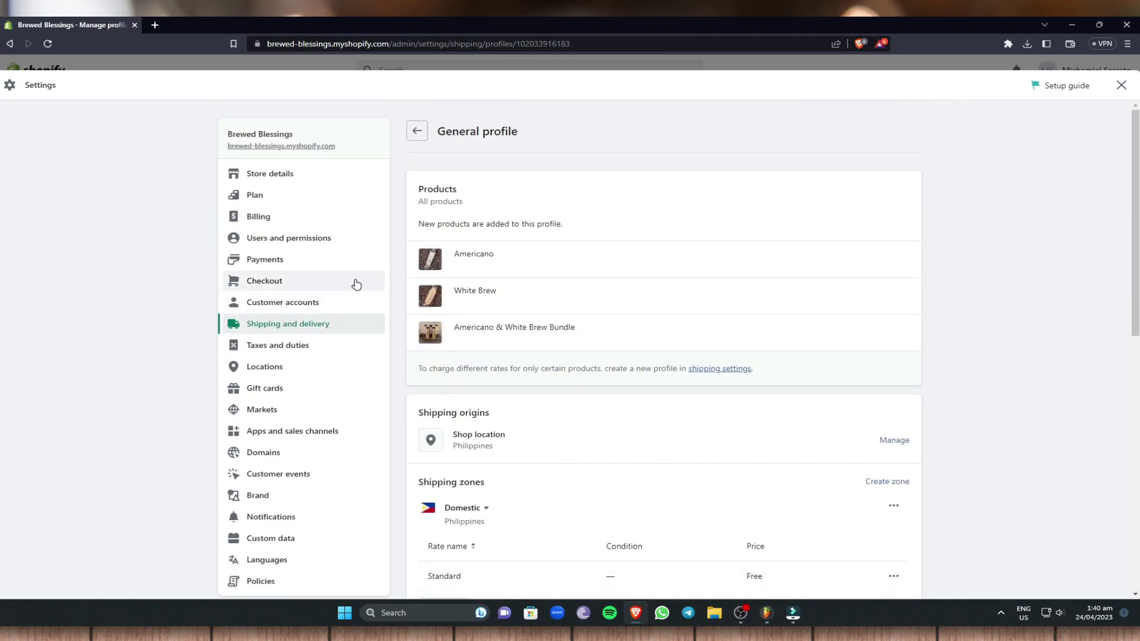
# Open the Payments settings and look over the page.
pyautogui.click(305, 260)
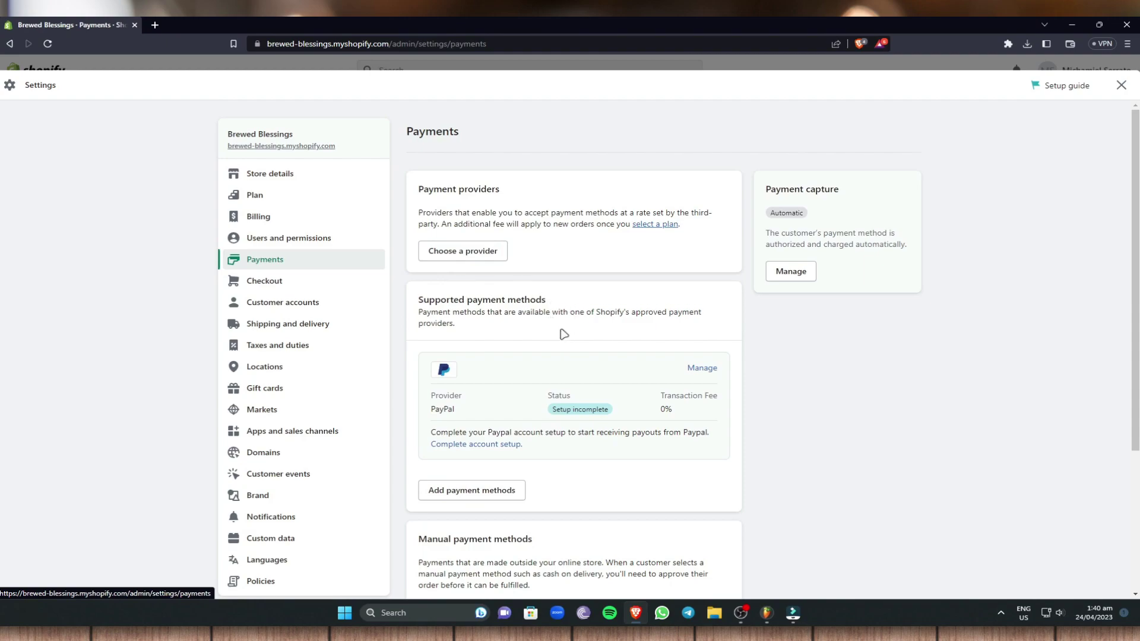
pyautogui.scroll(-3, 564, 335)
pyautogui.scroll(3, 570, 315)
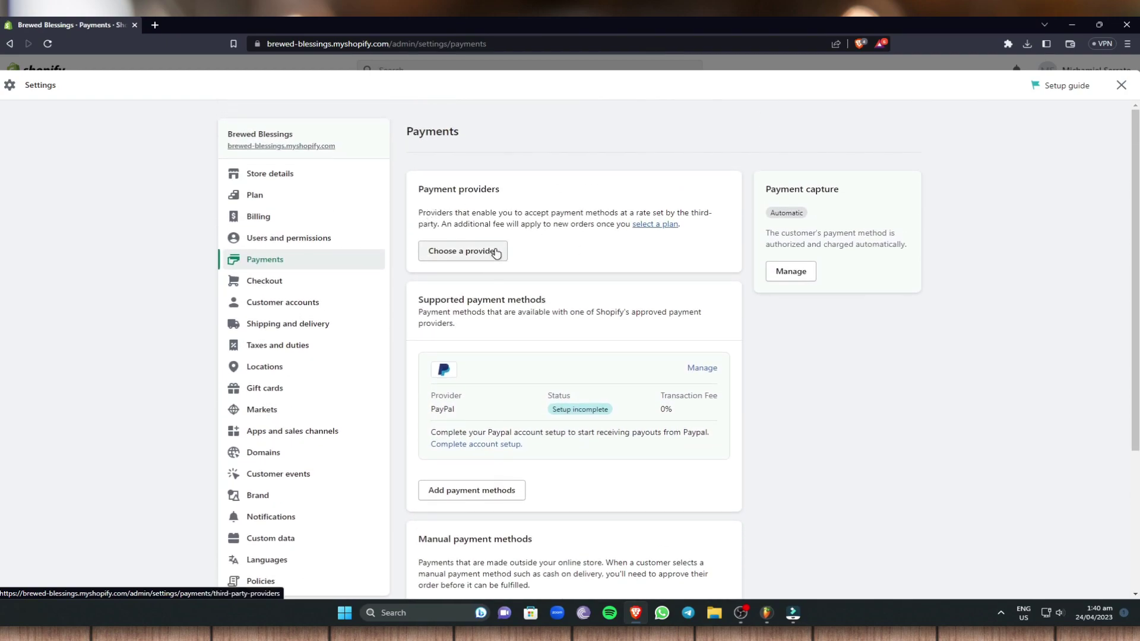
# Scroll the full third-party payment provider list, mostly unavailable in the store's country.
pyautogui.click(496, 253)
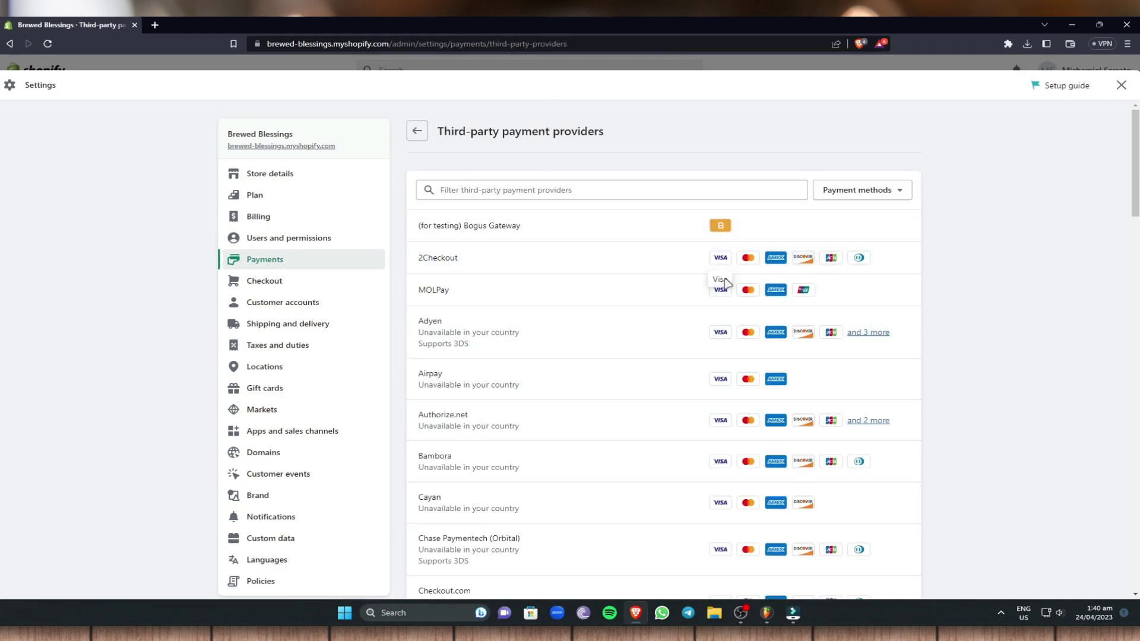
pyautogui.scroll(-2, 695, 359)
pyautogui.scroll(2, 687, 326)
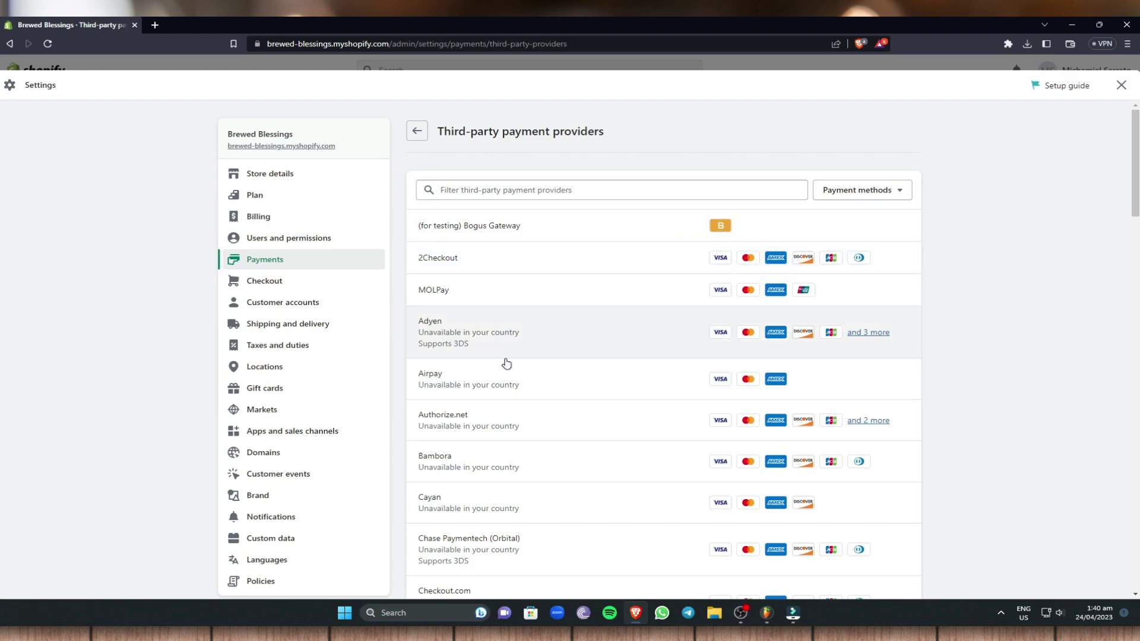
pyautogui.scroll(-2, 598, 378)
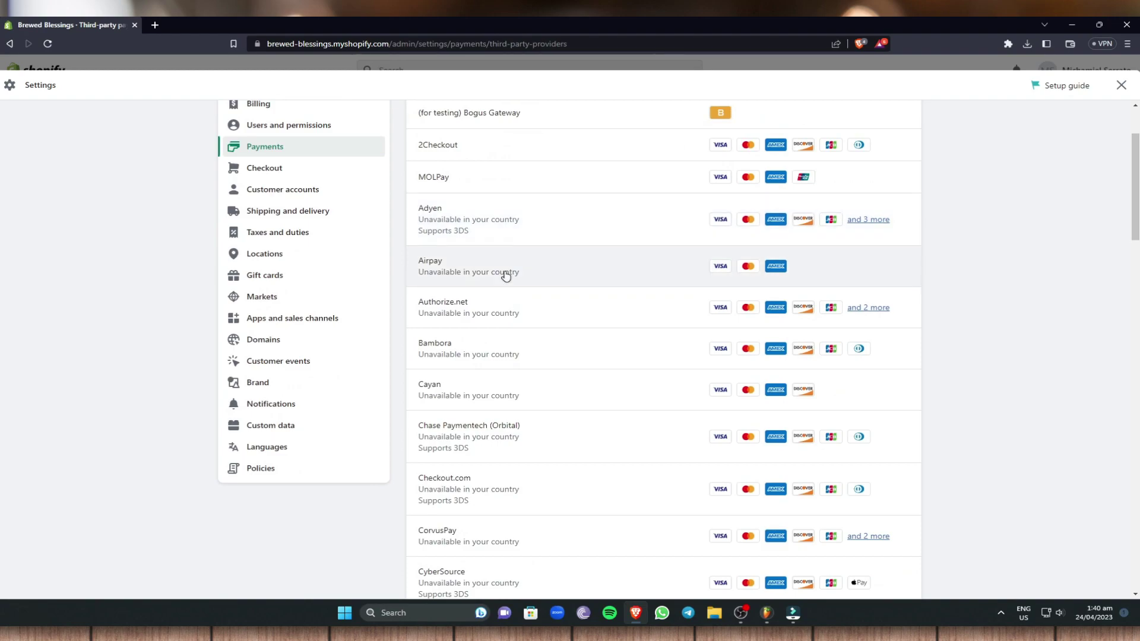
pyautogui.scroll(-4, 507, 262)
pyautogui.scroll(-20, 509, 309)
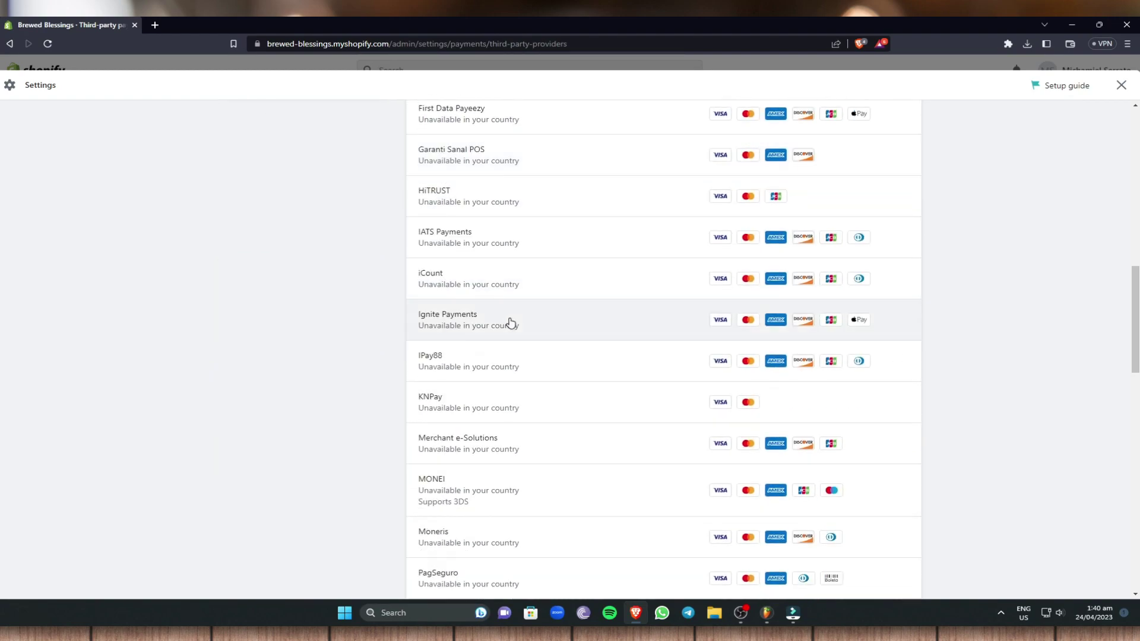
pyautogui.scroll(-5, 817, 400)
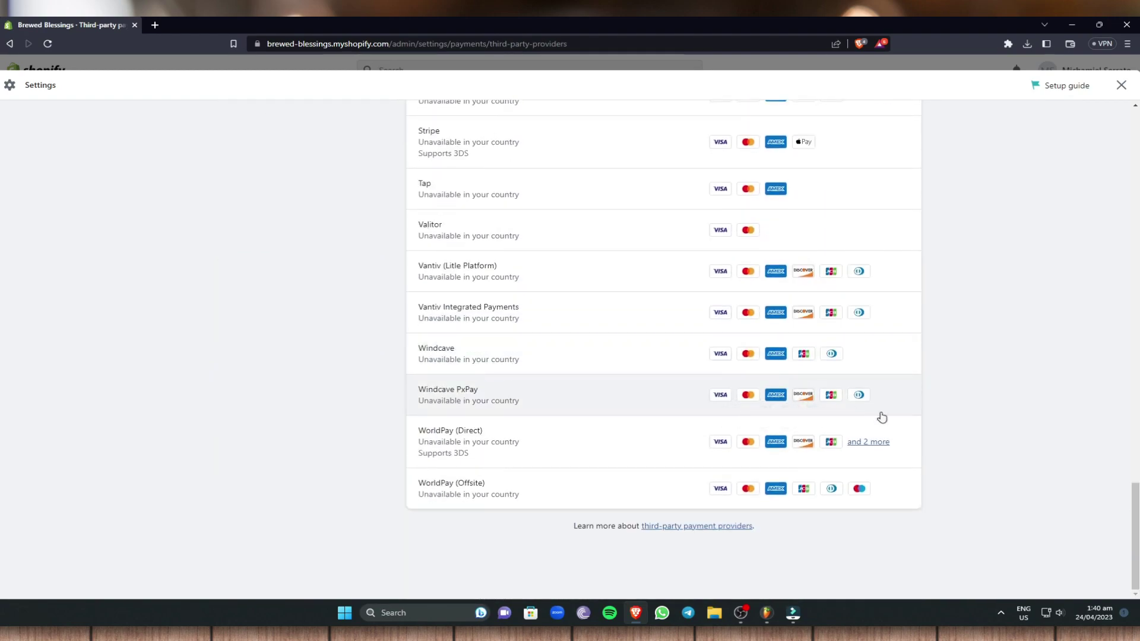
pyautogui.moveTo(1132, 518); pyautogui.dragTo(1077, 154)
# Open Checkout settings, keeping phone number or email as the customer contact method.
pyautogui.click(267, 281)
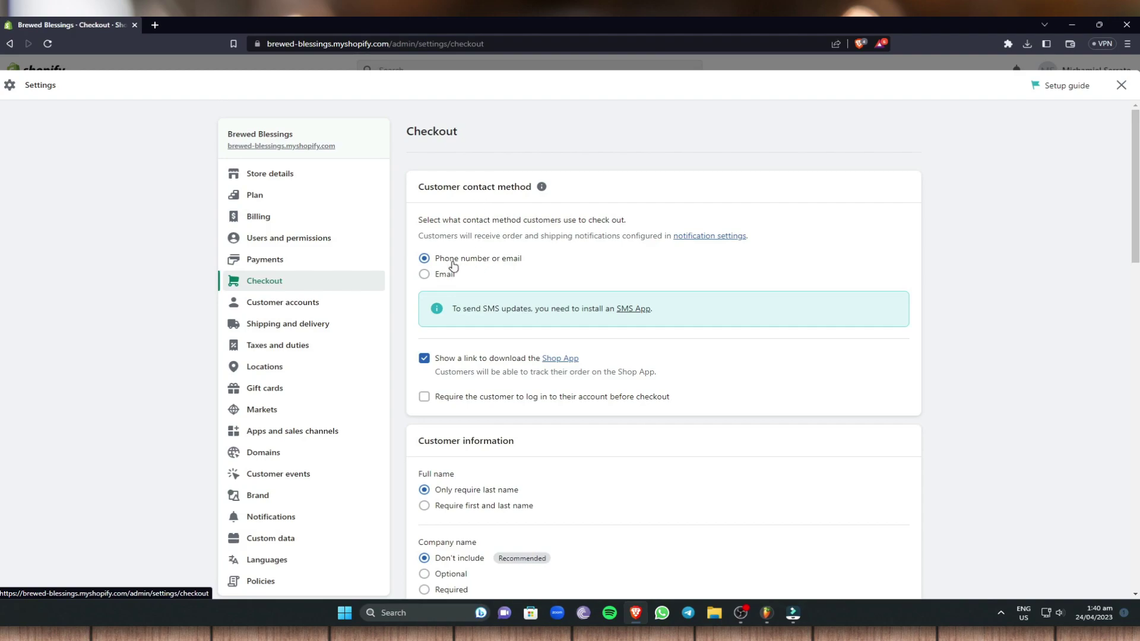
pyautogui.click(426, 276)
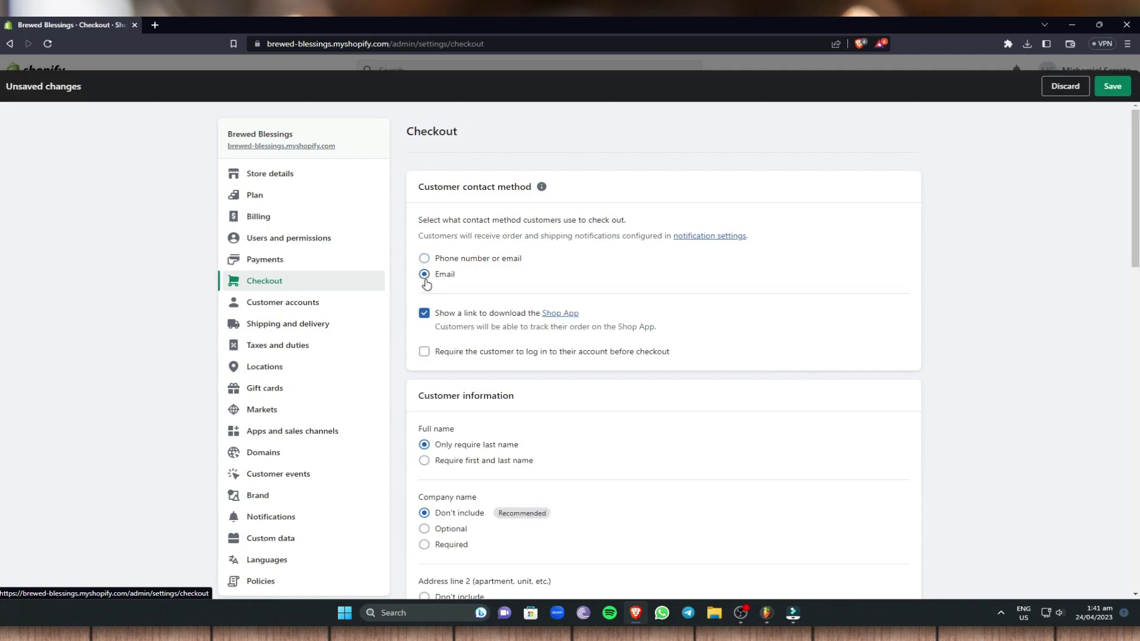
pyautogui.click(432, 259)
pyautogui.scroll(-4, 617, 404)
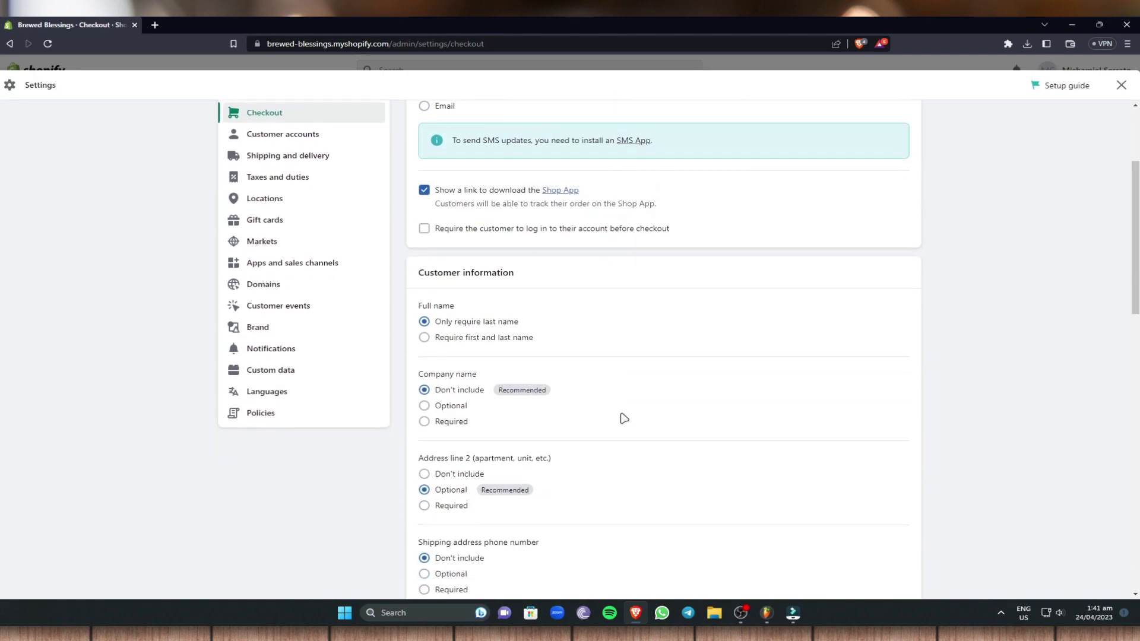
pyautogui.scroll(-1, 842, 287)
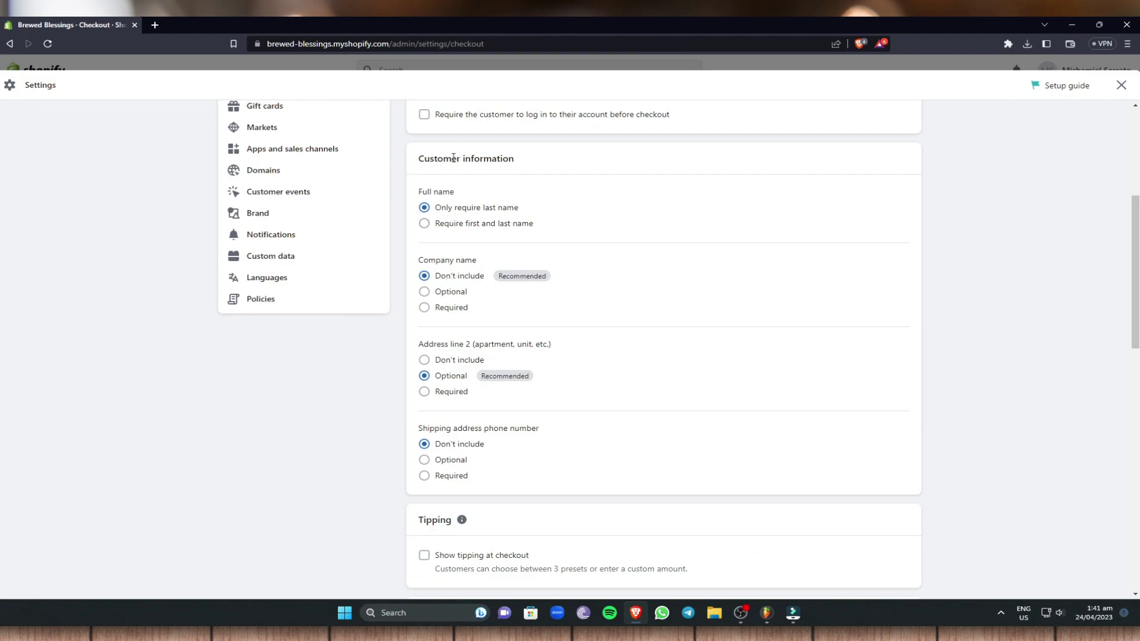
pyautogui.moveTo(420, 160); pyautogui.dragTo(532, 167)
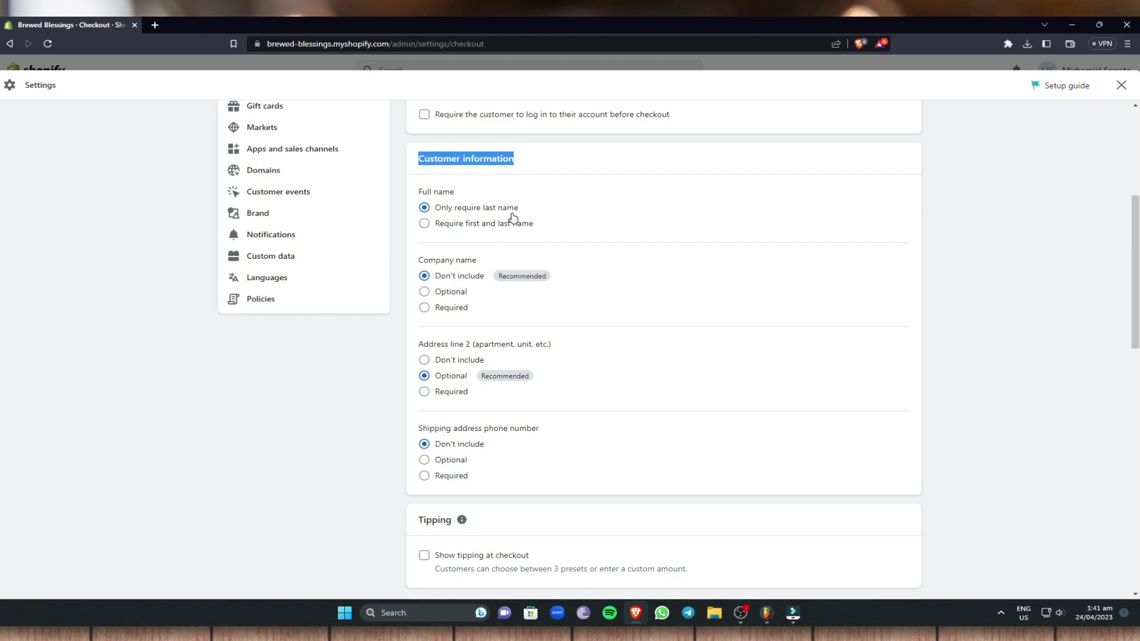
# Require first and last names and shipping address phone, leaving address line 2 optional.
pyautogui.click(438, 224)
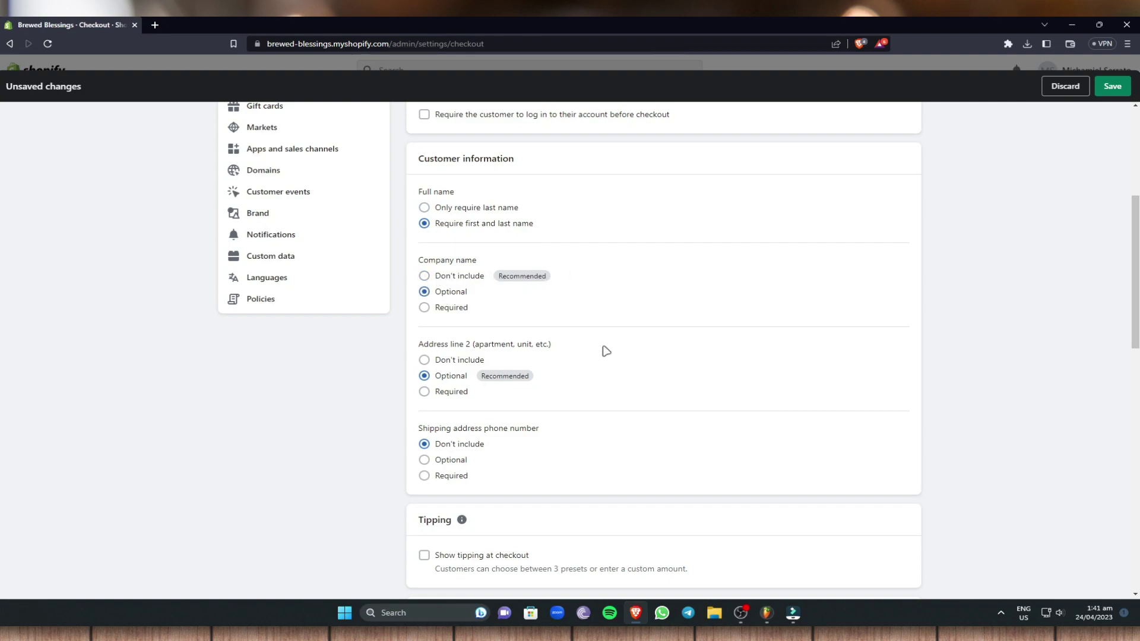
pyautogui.click(437, 394)
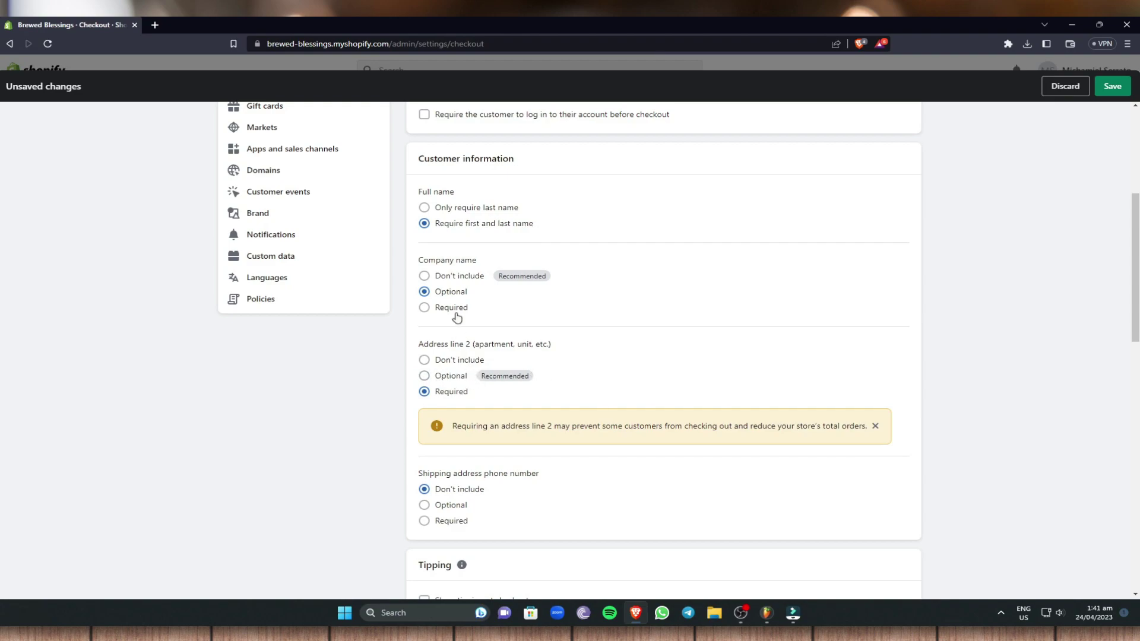
pyautogui.scroll(-2, 487, 509)
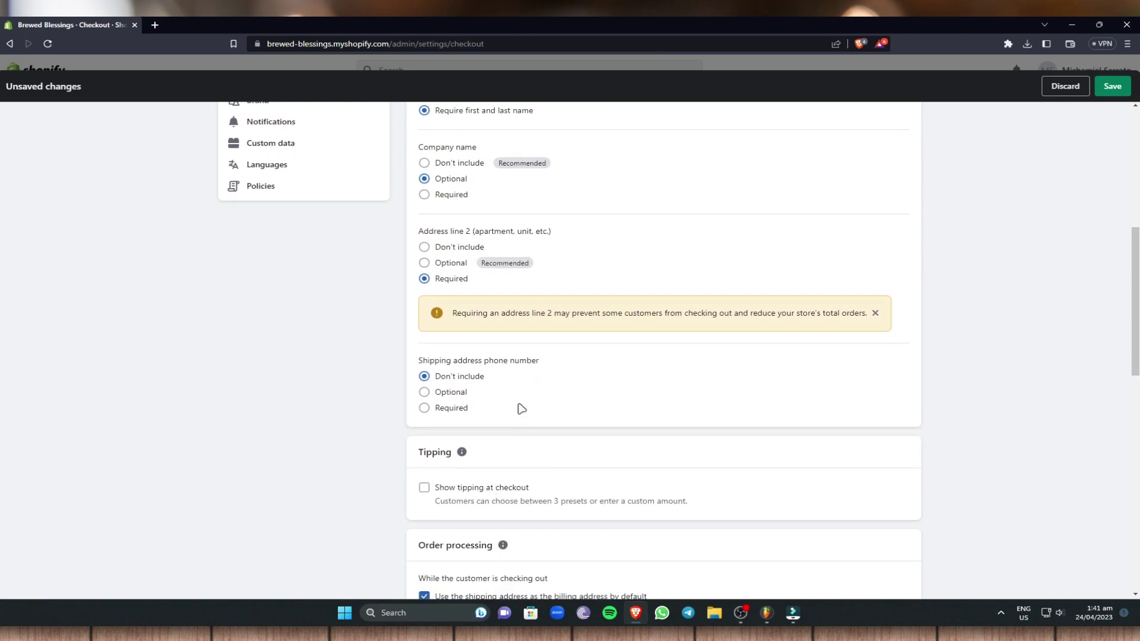
pyautogui.click(425, 408)
pyautogui.click(424, 263)
pyautogui.scroll(-10, 658, 370)
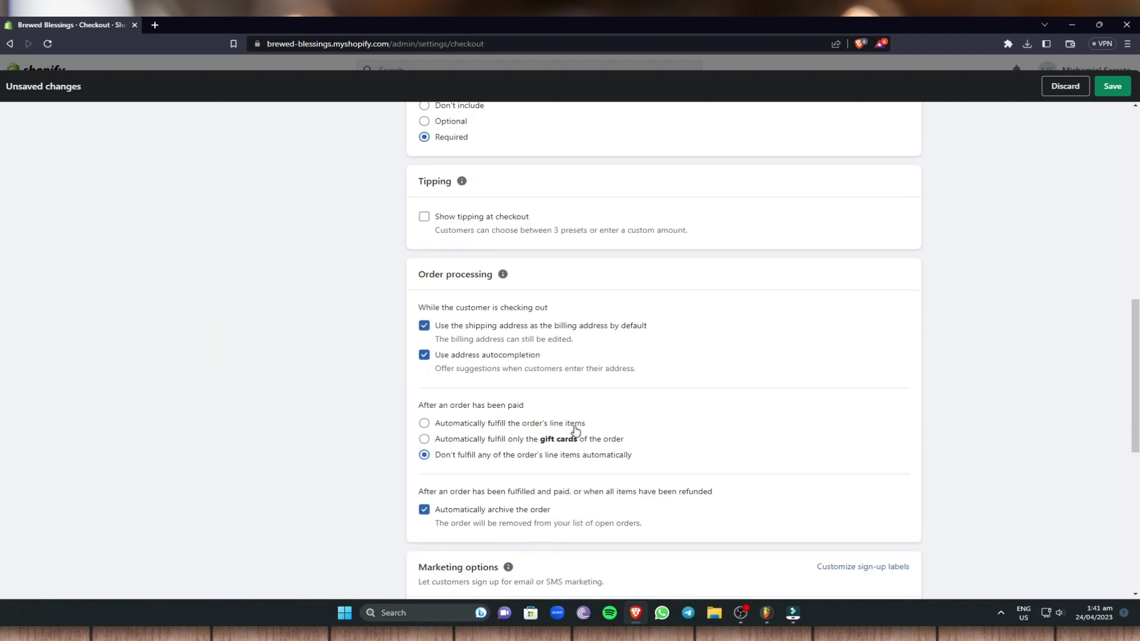
pyautogui.scroll(-1, 901, 524)
pyautogui.scroll(8, 866, 499)
pyautogui.scroll(8, 831, 493)
pyautogui.scroll(-15, 808, 483)
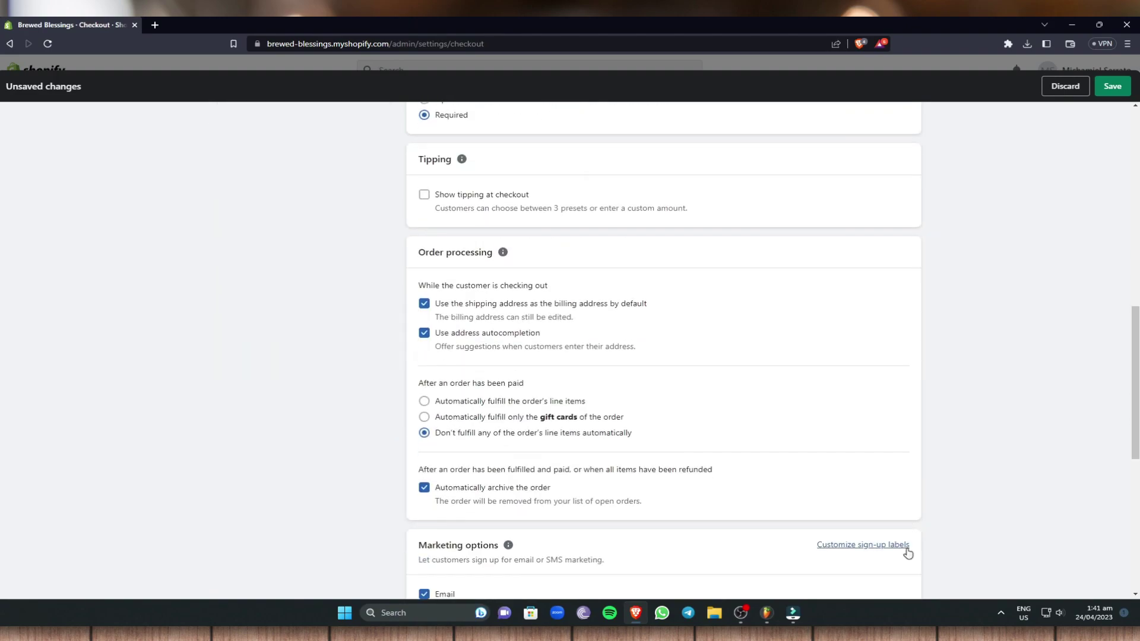
# Save the checkout changes and view Locations, showing one default Philippines Shop location.
pyautogui.click(904, 576)
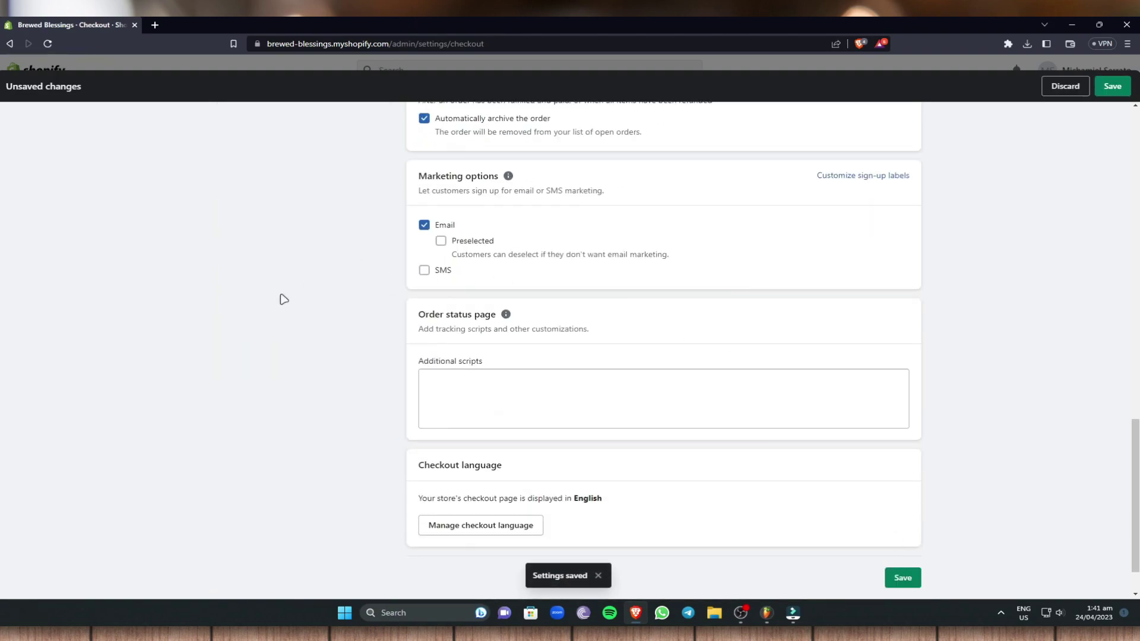
pyautogui.scroll(6, 424, 250)
pyautogui.scroll(10, 377, 265)
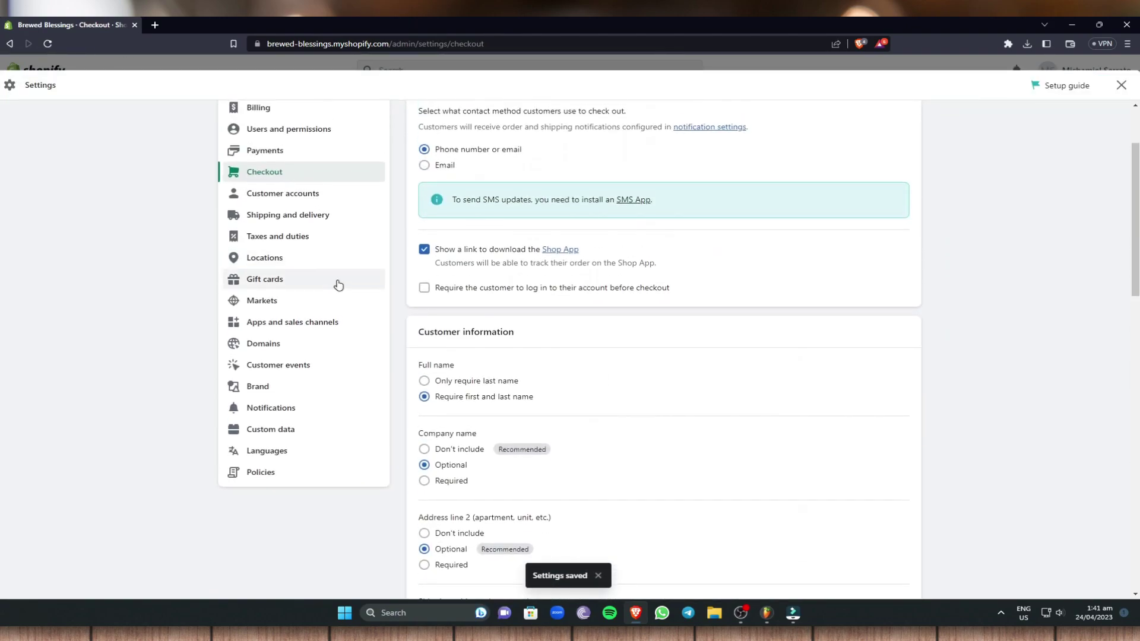
pyautogui.click(314, 314)
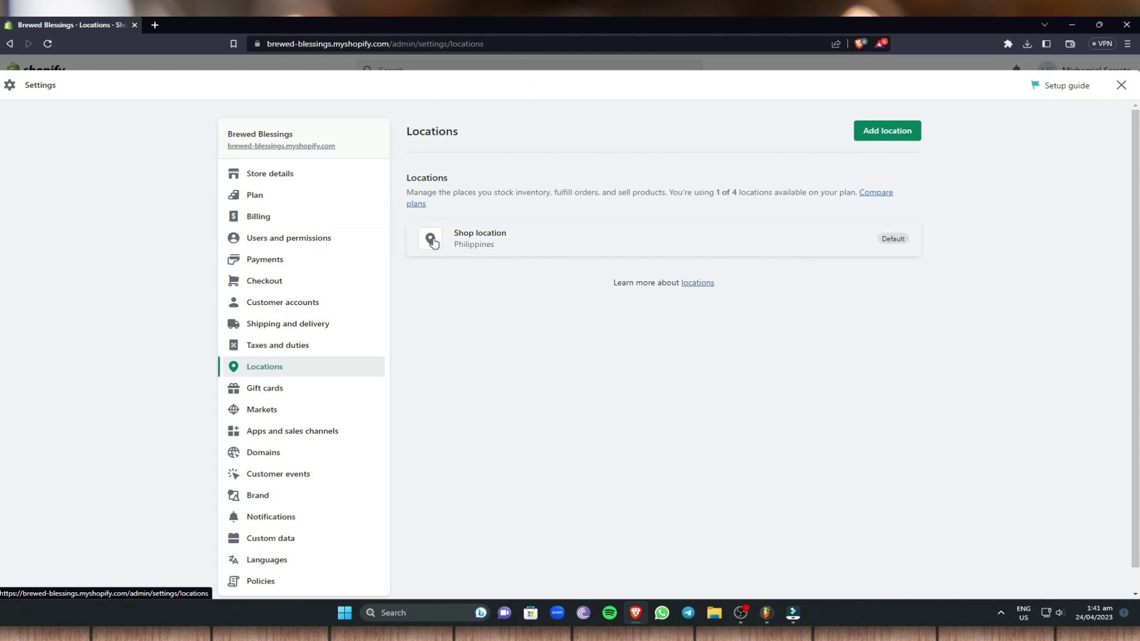
# Close Settings to return to the Products list of three active items.
pyautogui.scroll(-1, 557, 344)
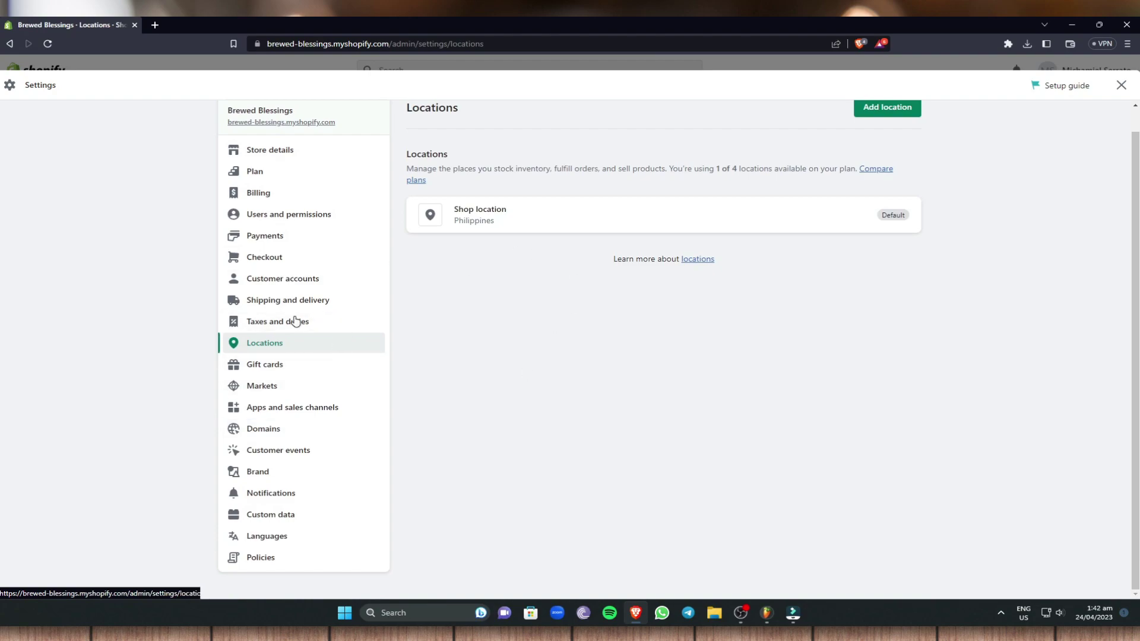
pyautogui.scroll(1, 369, 382)
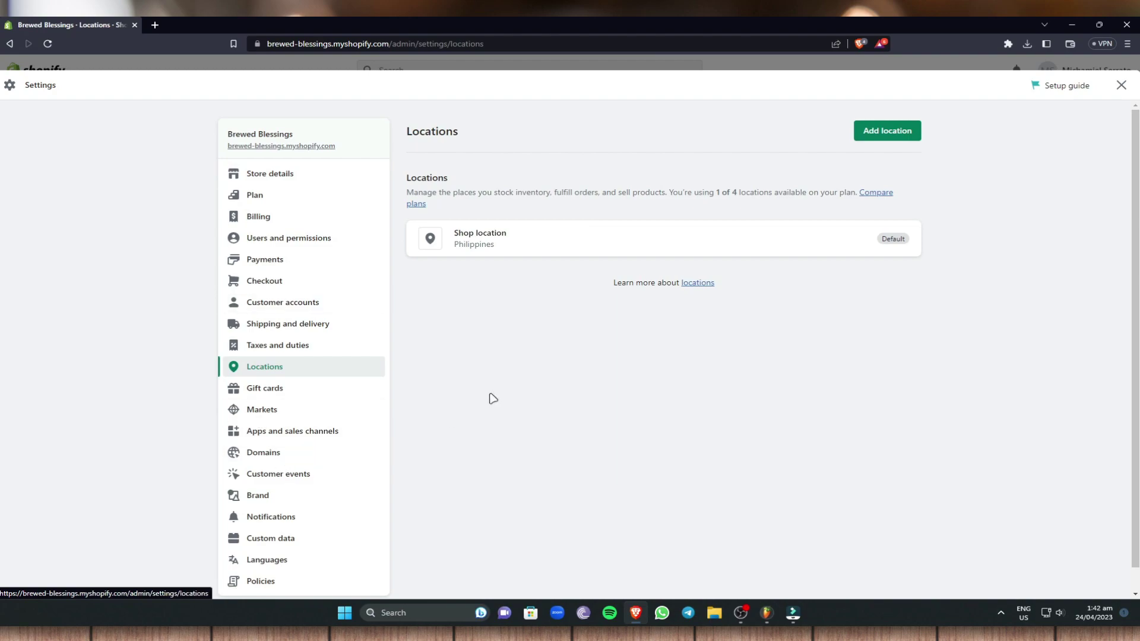
pyautogui.click(1122, 85)
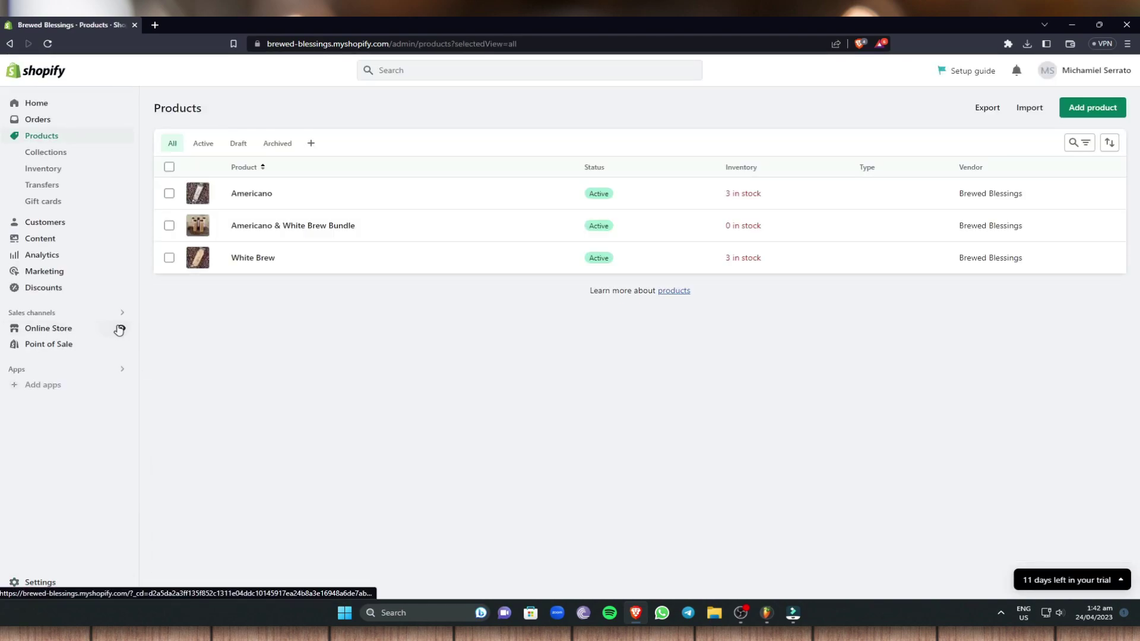
# Preview the storefront in a new tab and return to Themes, showing Dawn 9.0.0.
pyautogui.click(120, 330)
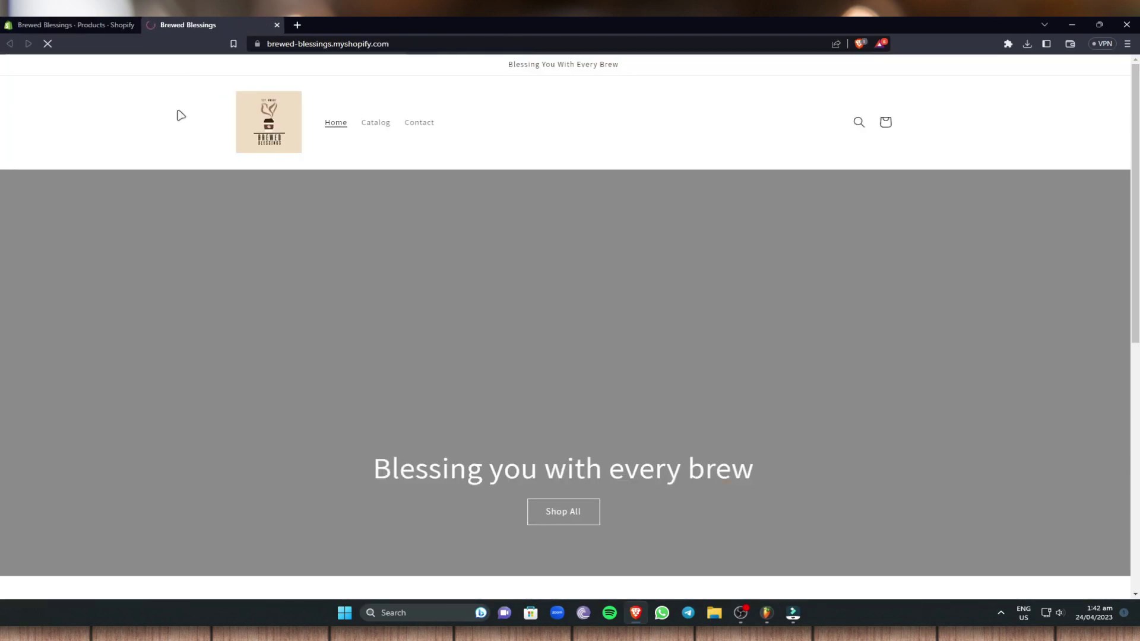
pyautogui.hotkey('ctrl', 'shift', 'Tab')
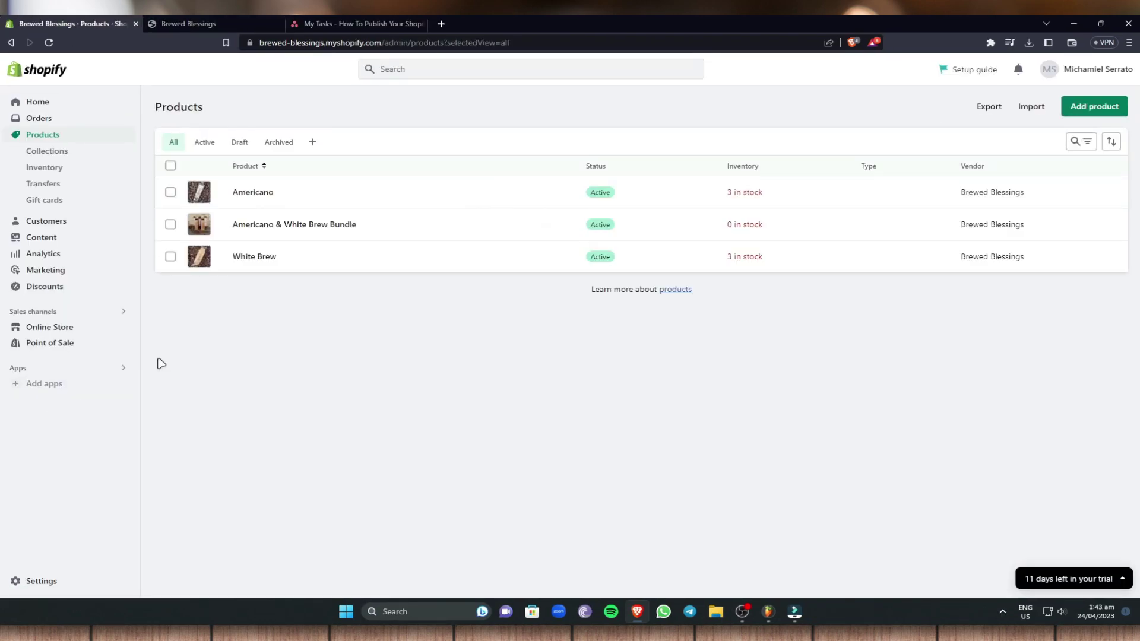
pyautogui.click(72, 330)
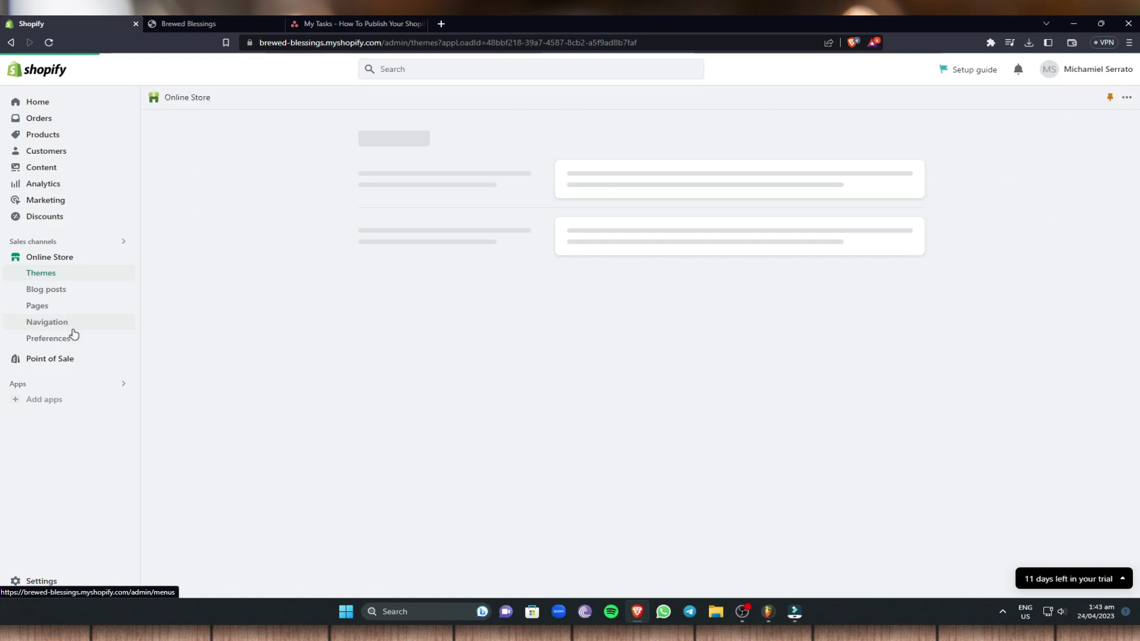
pyautogui.click(125, 257)
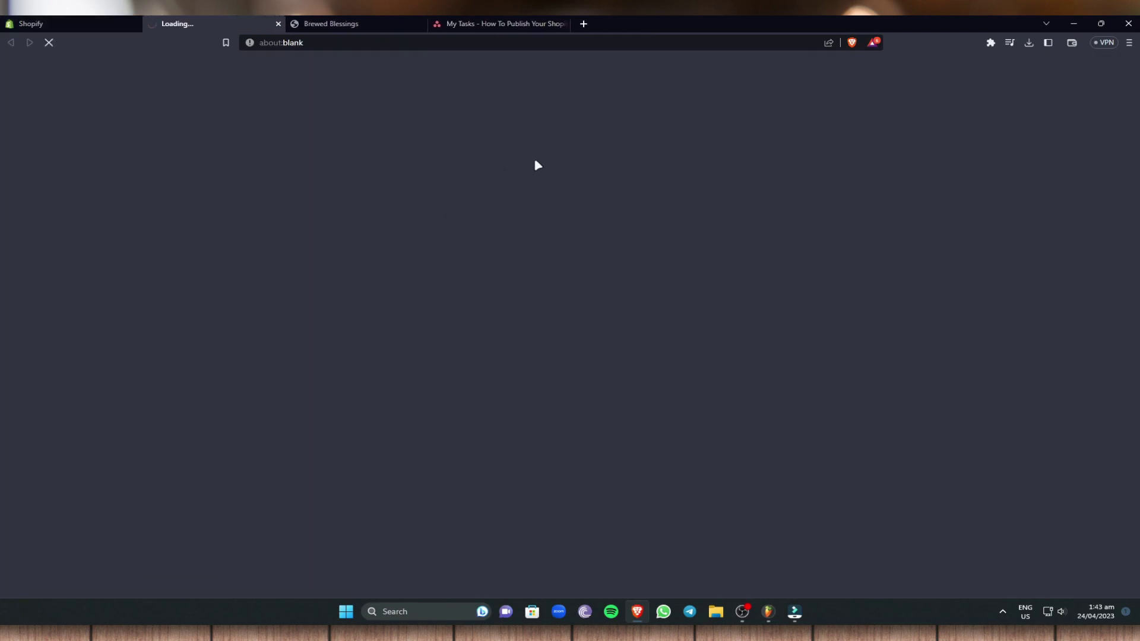
pyautogui.scroll(-5, 622, 293)
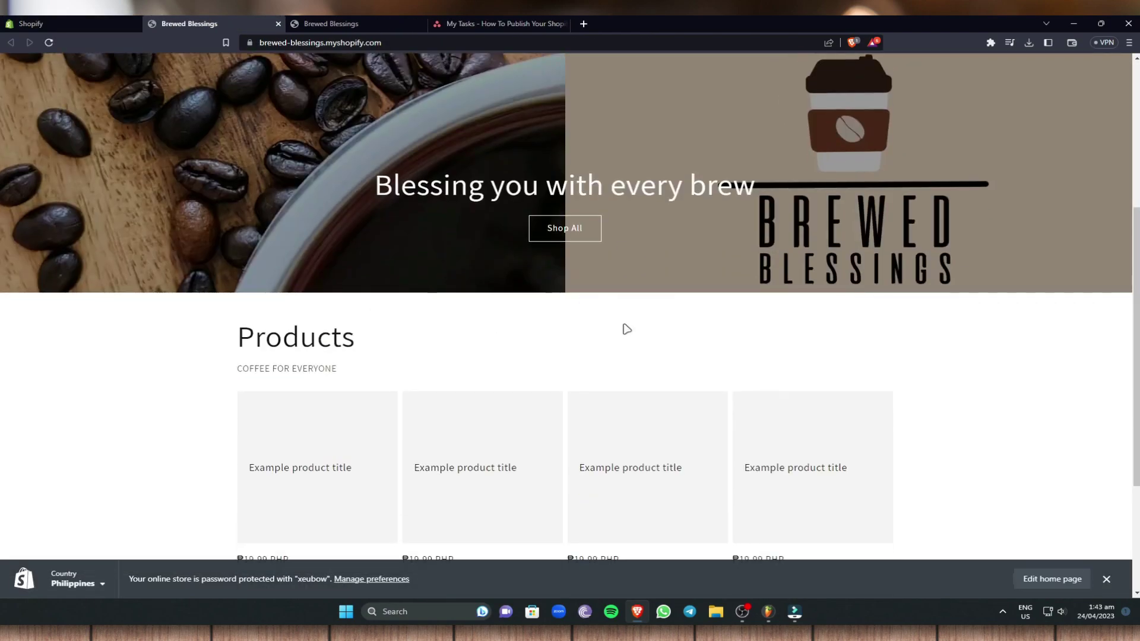
pyautogui.scroll(-3, 626, 328)
pyautogui.scroll(4, 415, 229)
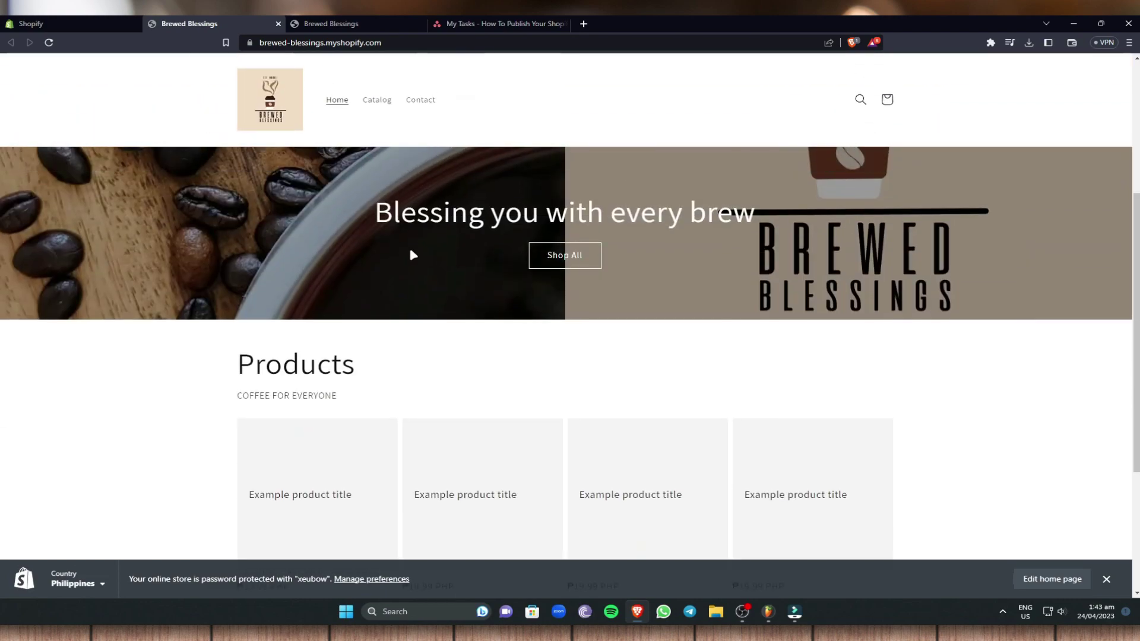
pyautogui.scroll(2, 410, 251)
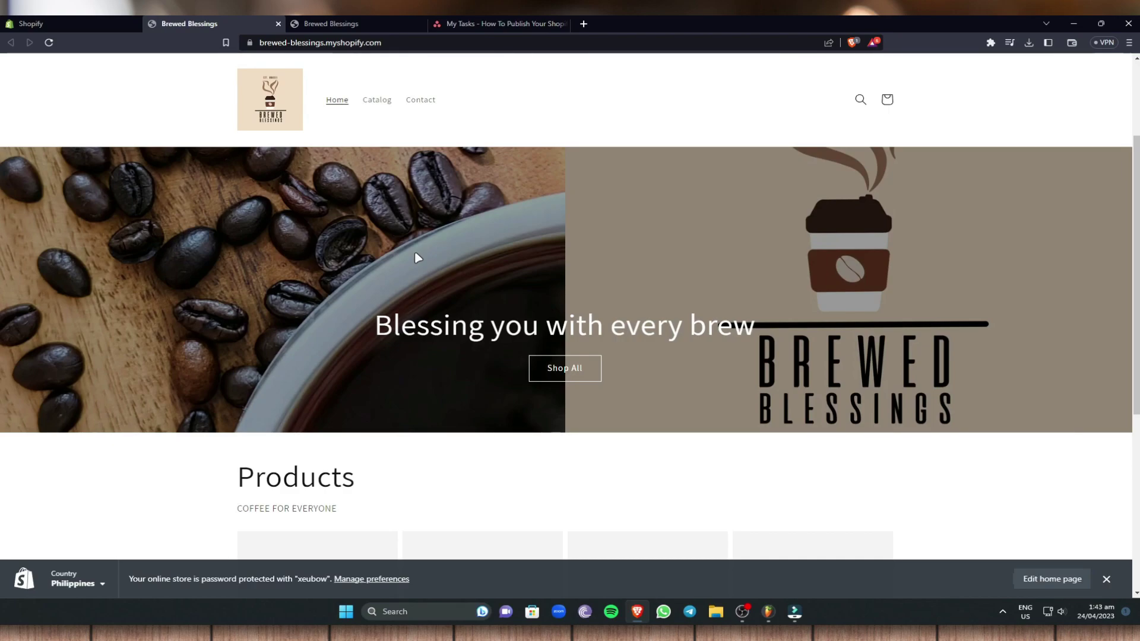
pyautogui.click(24, 29)
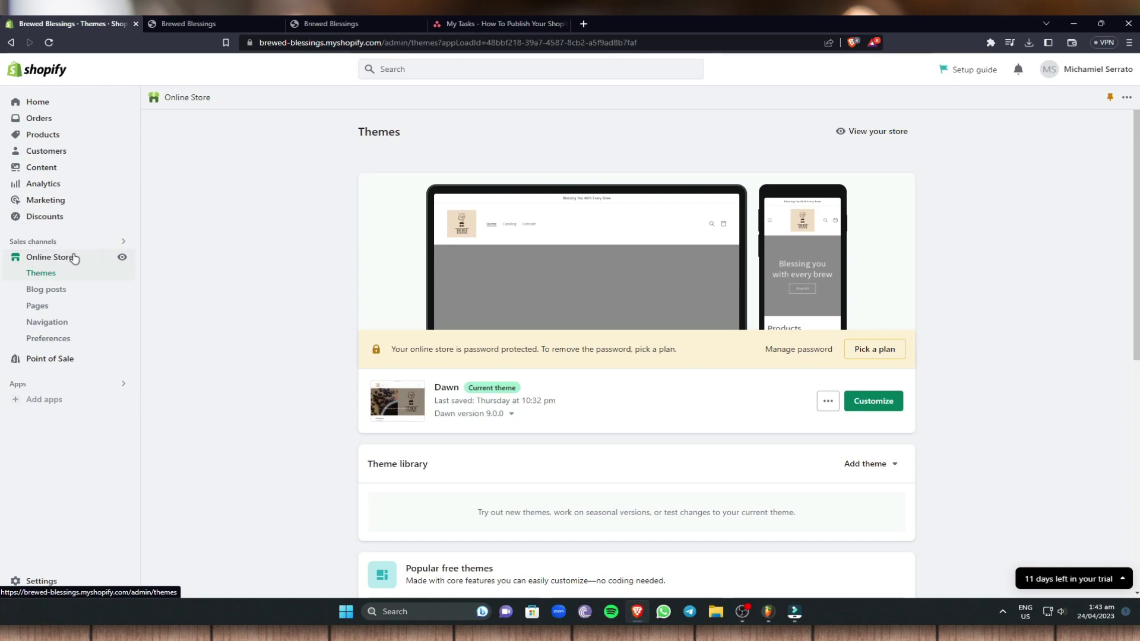
# In Online Store Preferences, enter the homepage title 'Brewed Blessings'.
pyautogui.click(69, 346)
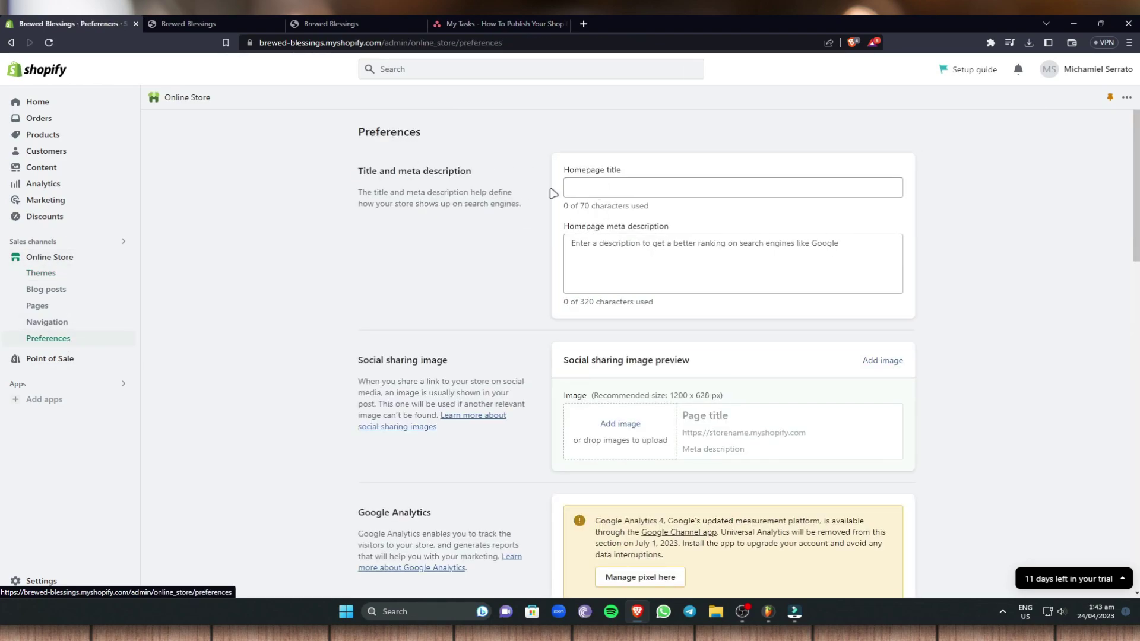
pyautogui.click(603, 186)
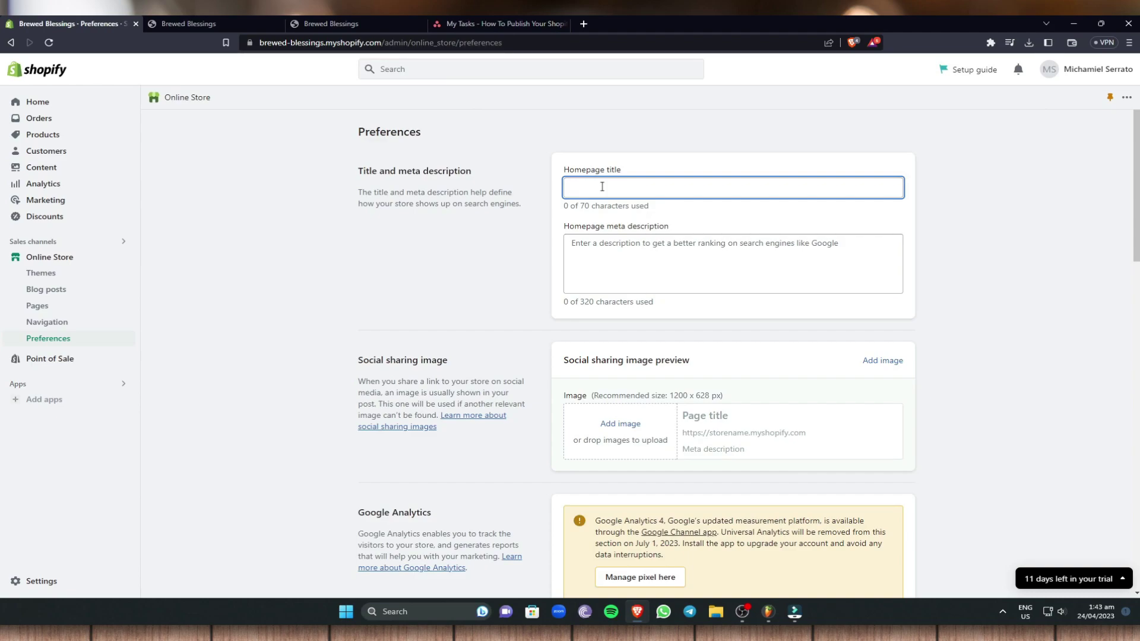
pyautogui.write('Brewed ')
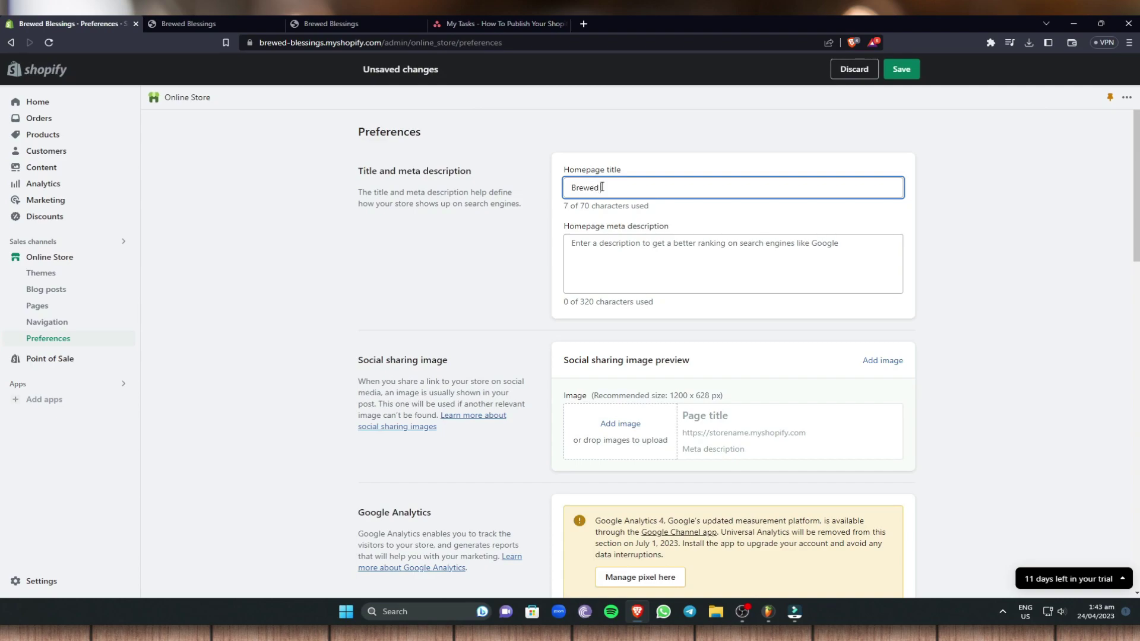
pyautogui.write('Blessings')
# Enter the homepage meta description 'Selling Bottled Coffees and pastries for'.
pyautogui.click(629, 252)
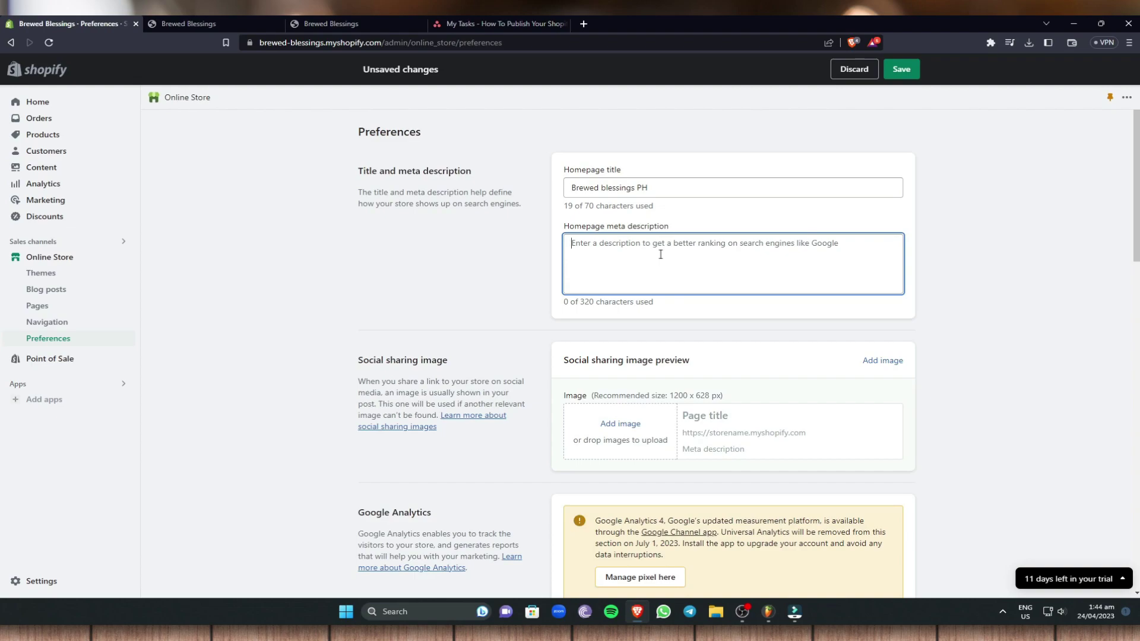
pyautogui.write('Selling Bottled Coffees and')
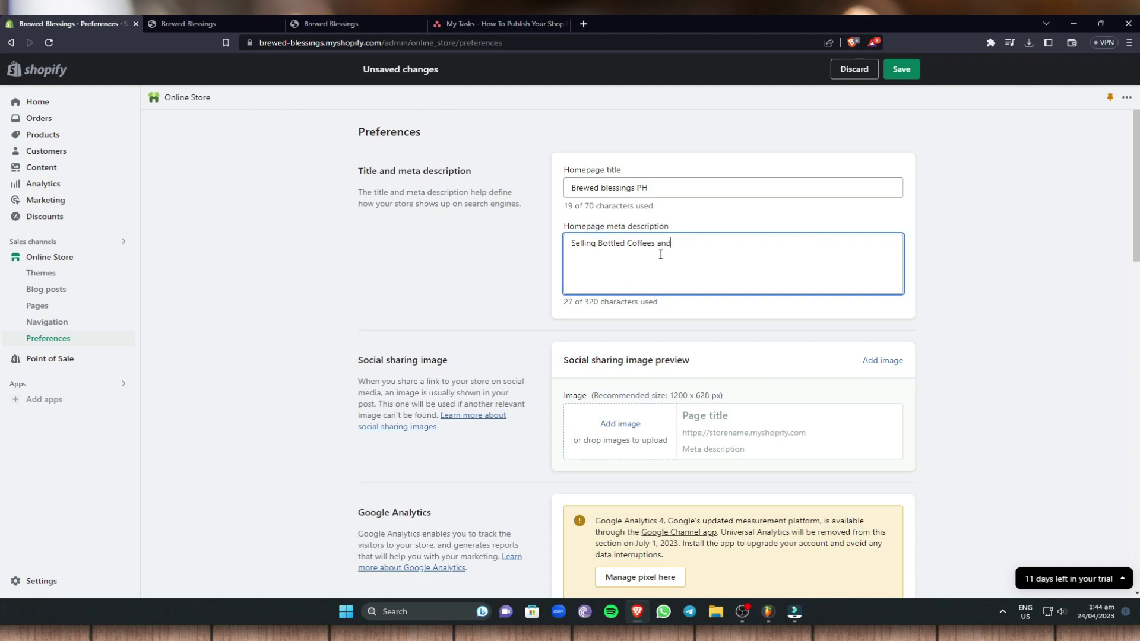
pyautogui.write(' pastries for to go.')
pyautogui.scroll(-2, 373, 414)
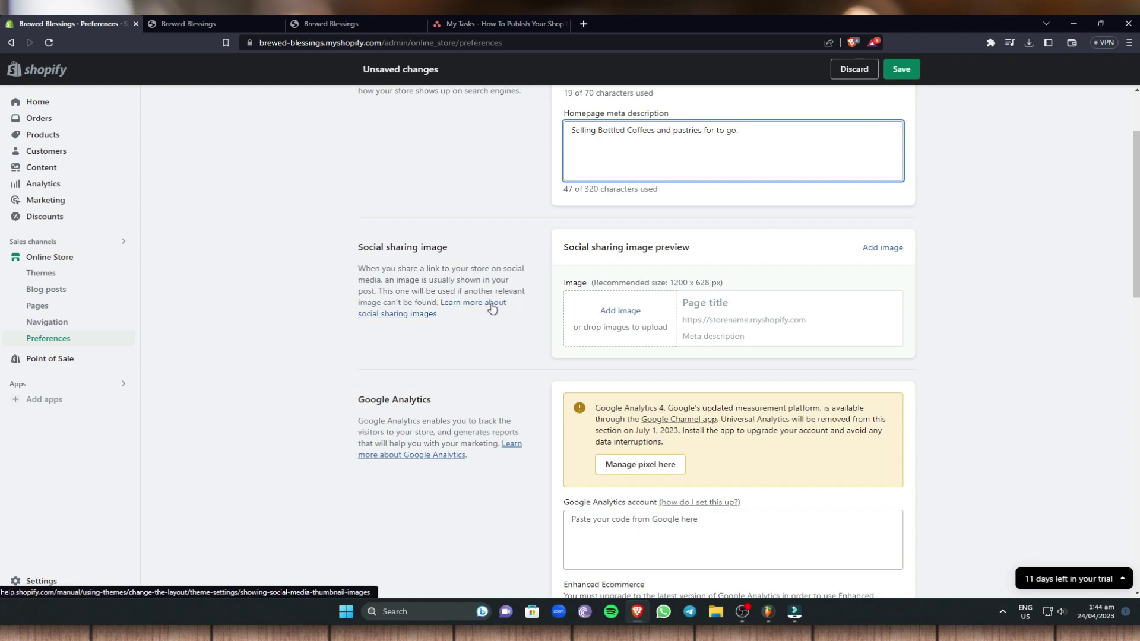
pyautogui.click(624, 309)
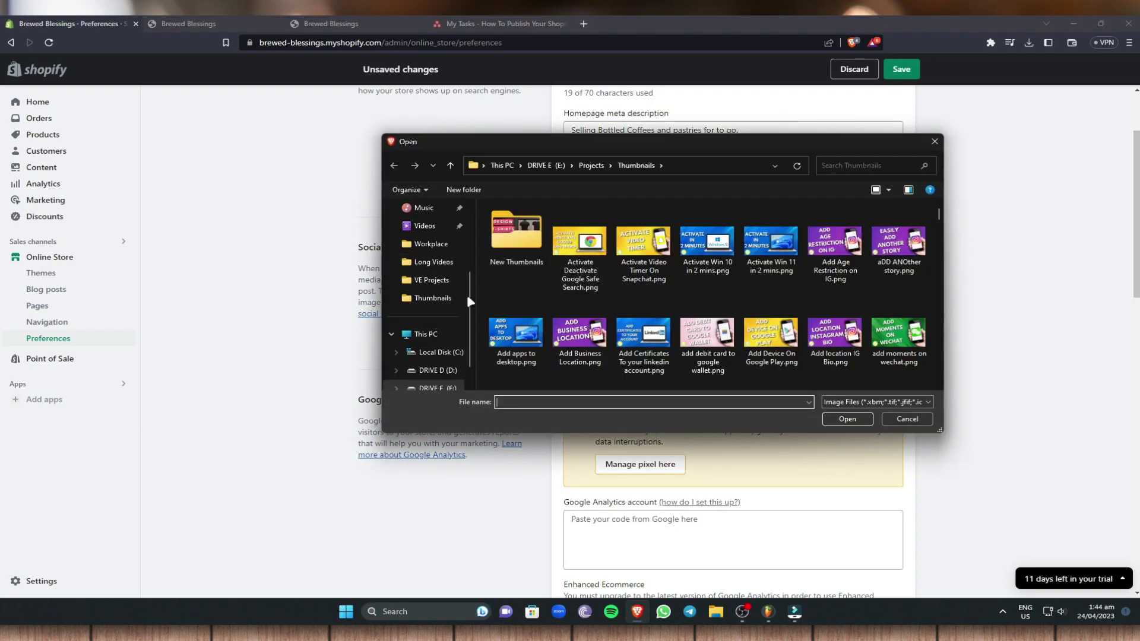
pyautogui.scroll(2, 445, 302)
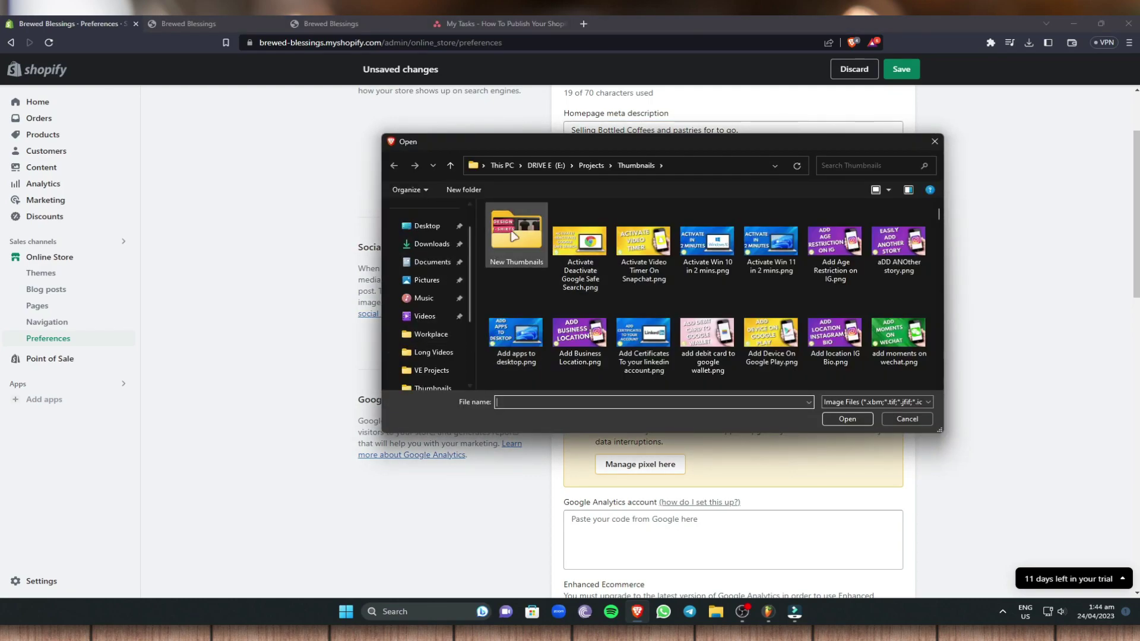
pyautogui.scroll(-1, 456, 322)
pyautogui.scroll(-3, 704, 291)
pyautogui.scroll(3, 683, 286)
pyautogui.click(908, 420)
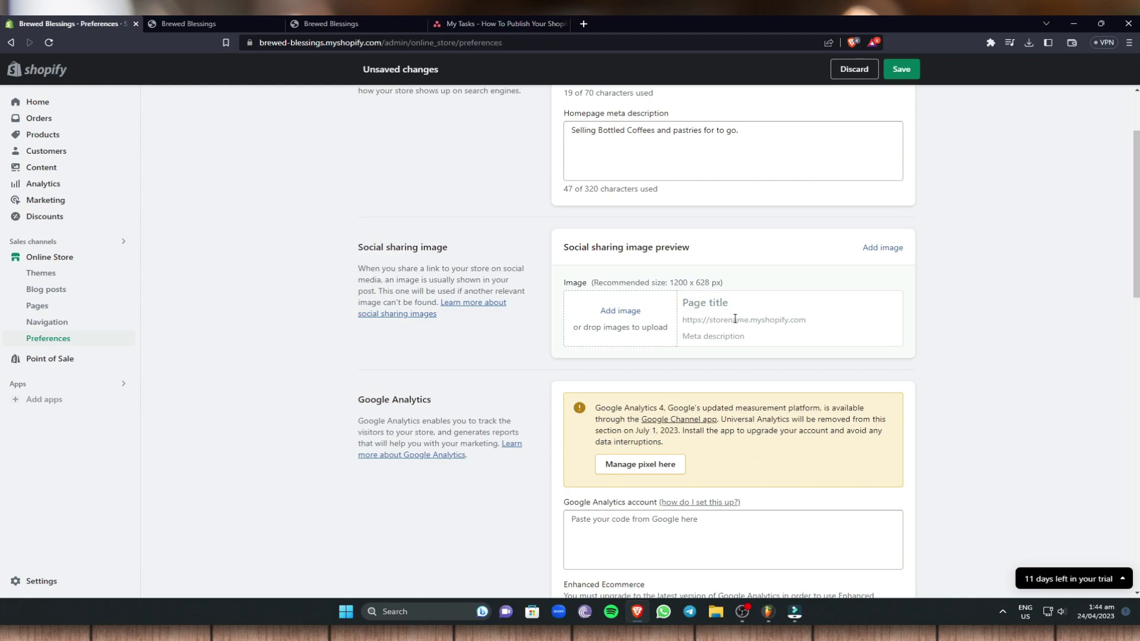
pyautogui.scroll(-2, 322, 392)
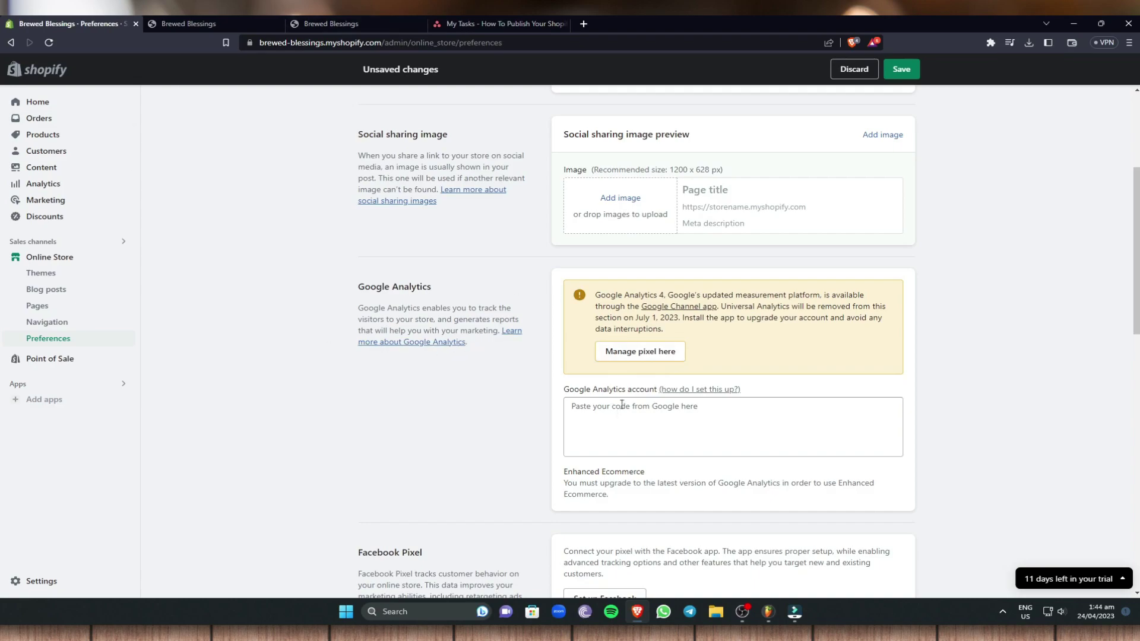
pyautogui.scroll(-1, 640, 418)
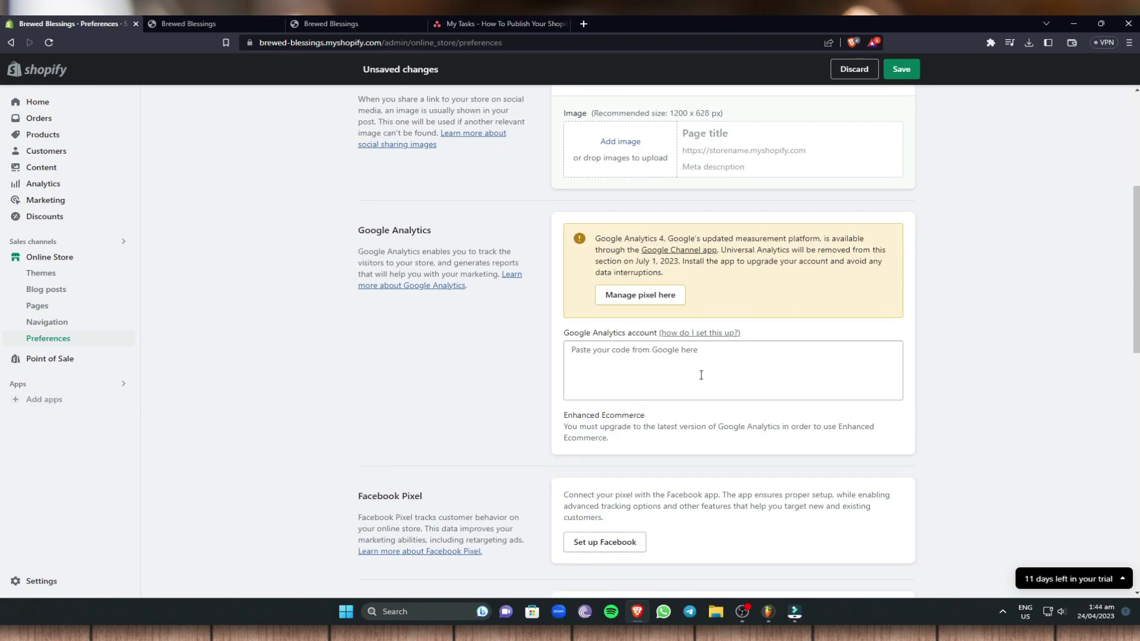
pyautogui.scroll(-4, 666, 363)
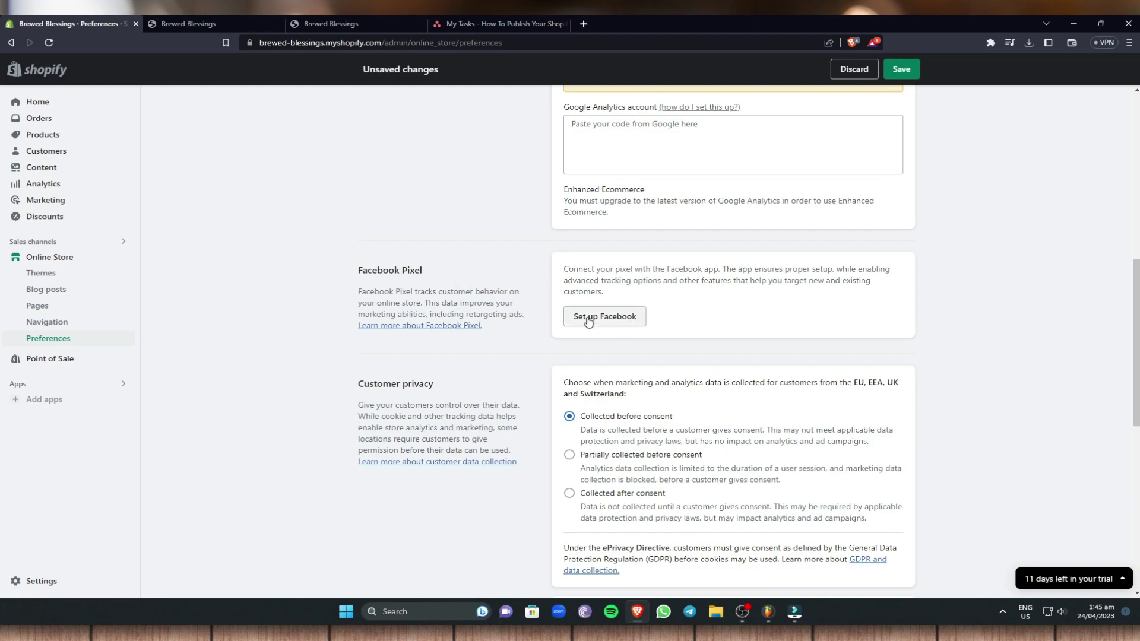
pyautogui.scroll(-3, 604, 322)
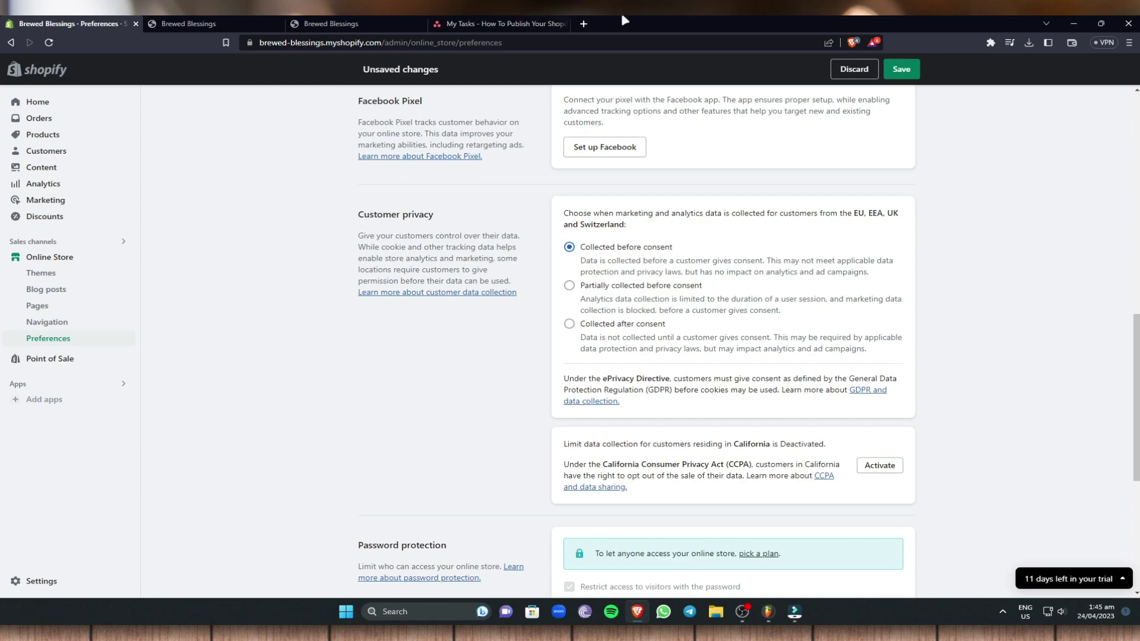
pyautogui.click(570, 287)
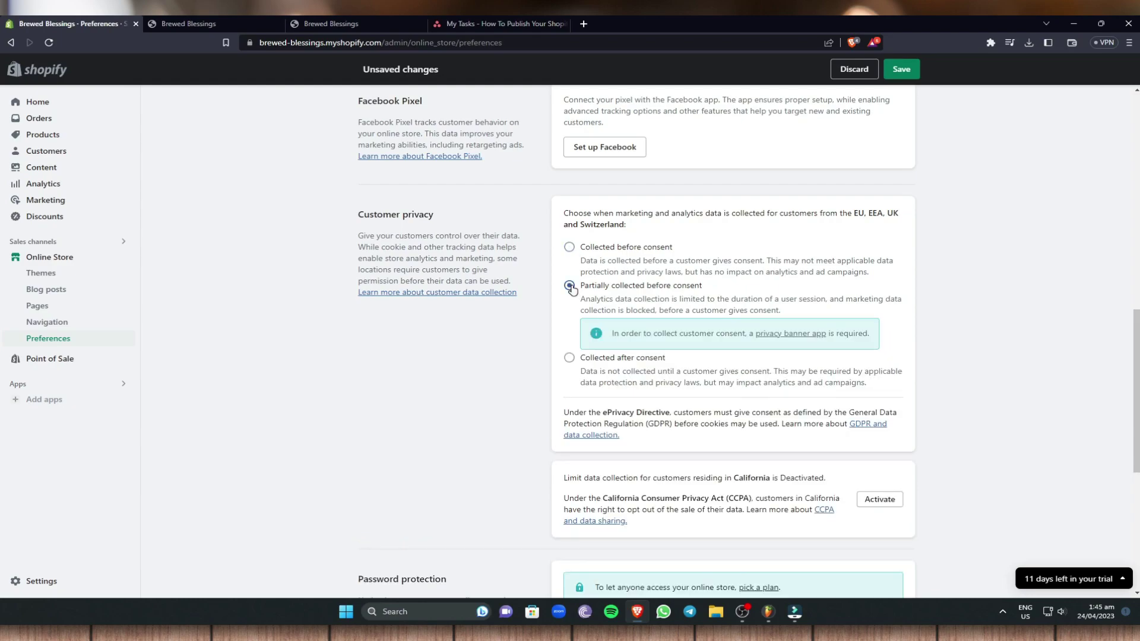
pyautogui.click(570, 359)
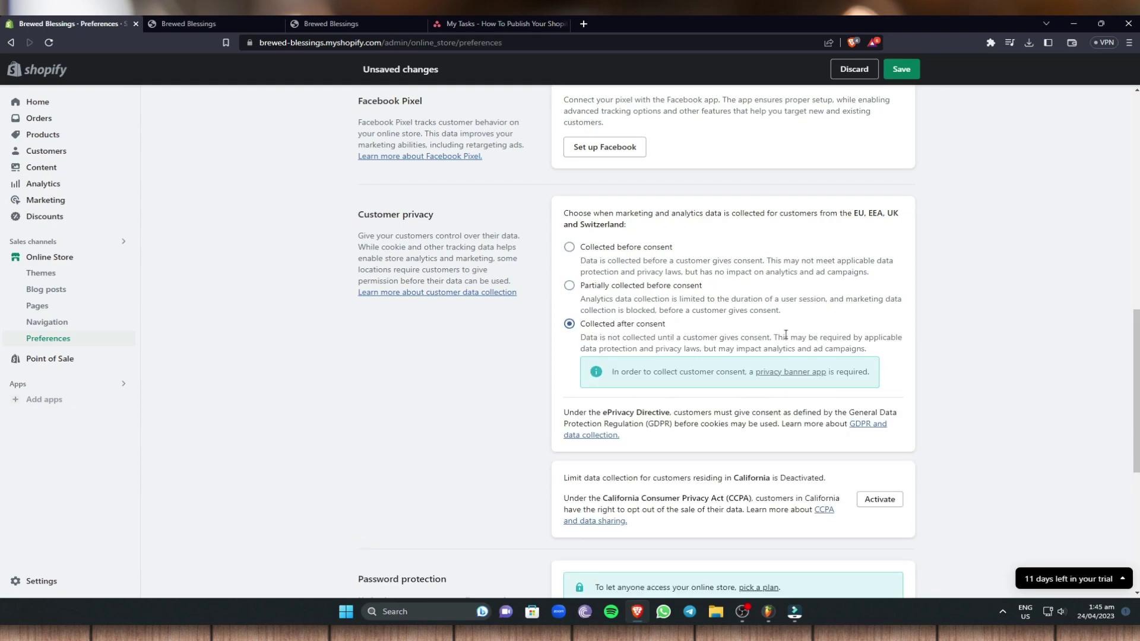
pyautogui.click(581, 253)
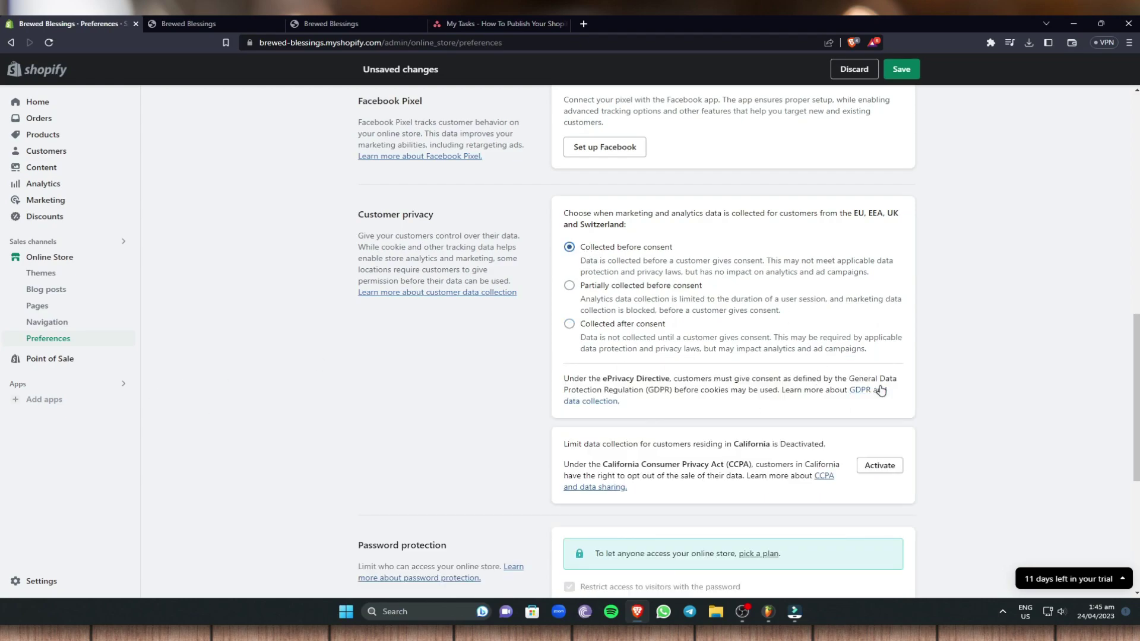
pyautogui.scroll(-1, 881, 388)
pyautogui.scroll(-2, 840, 392)
pyautogui.scroll(-3, 438, 374)
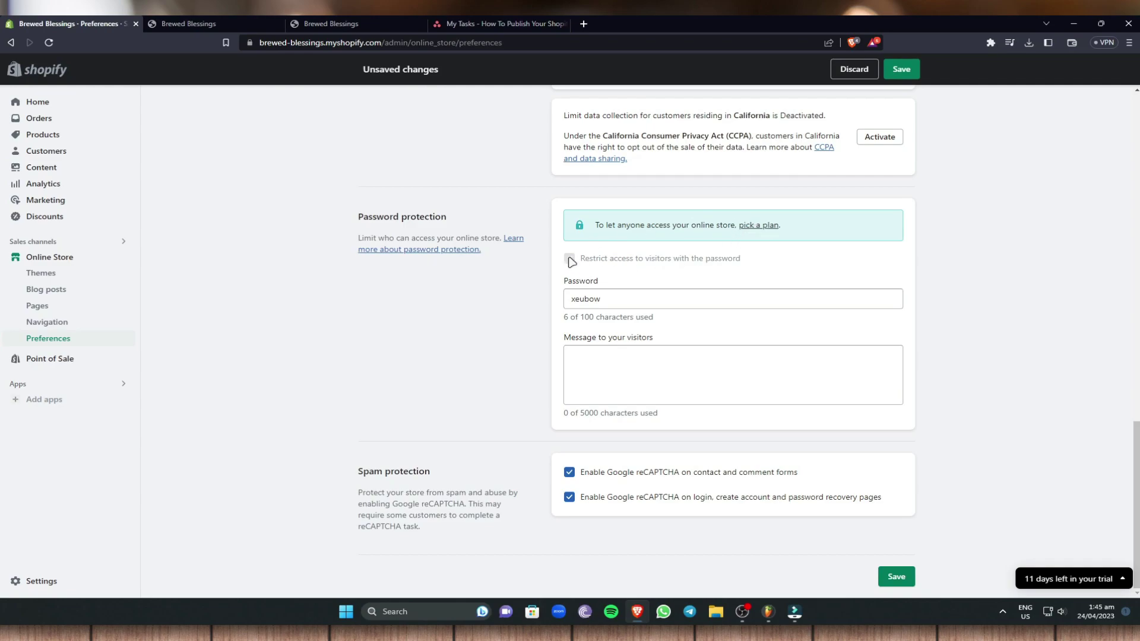
# Clear the existing storefront access password.
pyautogui.moveTo(634, 301); pyautogui.dragTo(479, 300)
pyautogui.press('BackSpace')
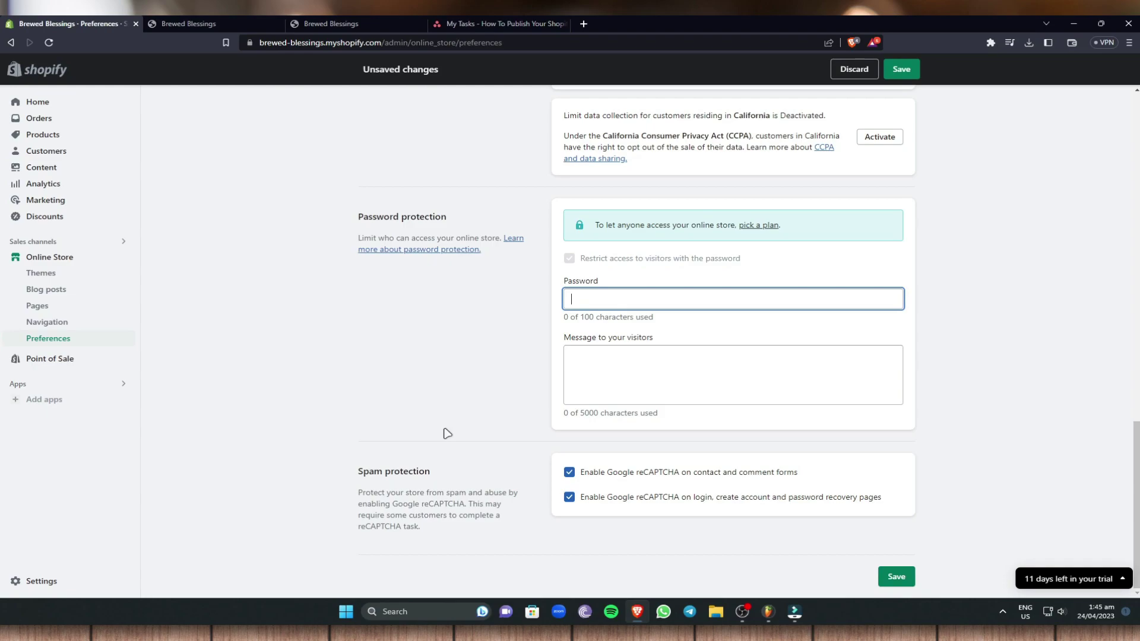
pyautogui.click(398, 505)
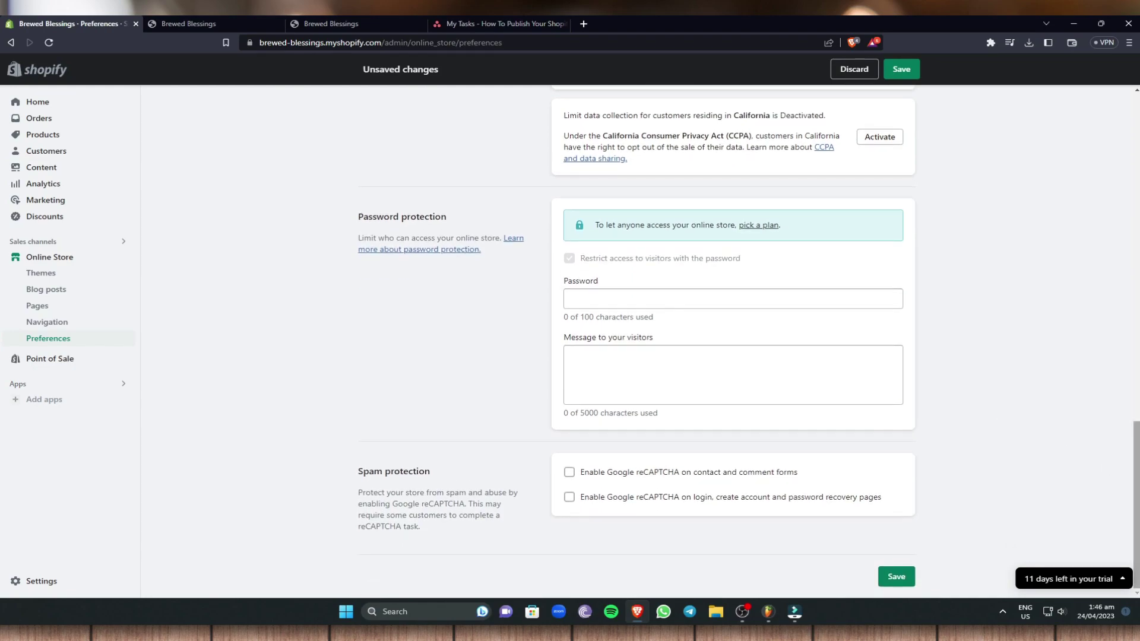
pyautogui.scroll(8, 1109, 326)
pyautogui.scroll(9, 1109, 326)
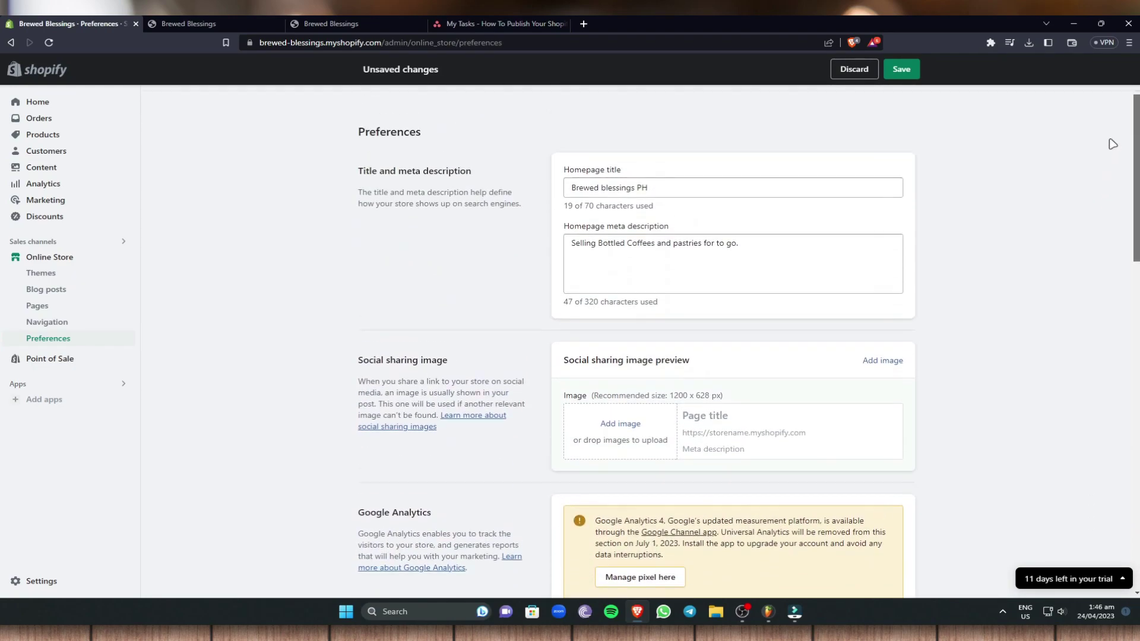
pyautogui.scroll(-2, 1125, 189)
pyautogui.scroll(-10, 1125, 189)
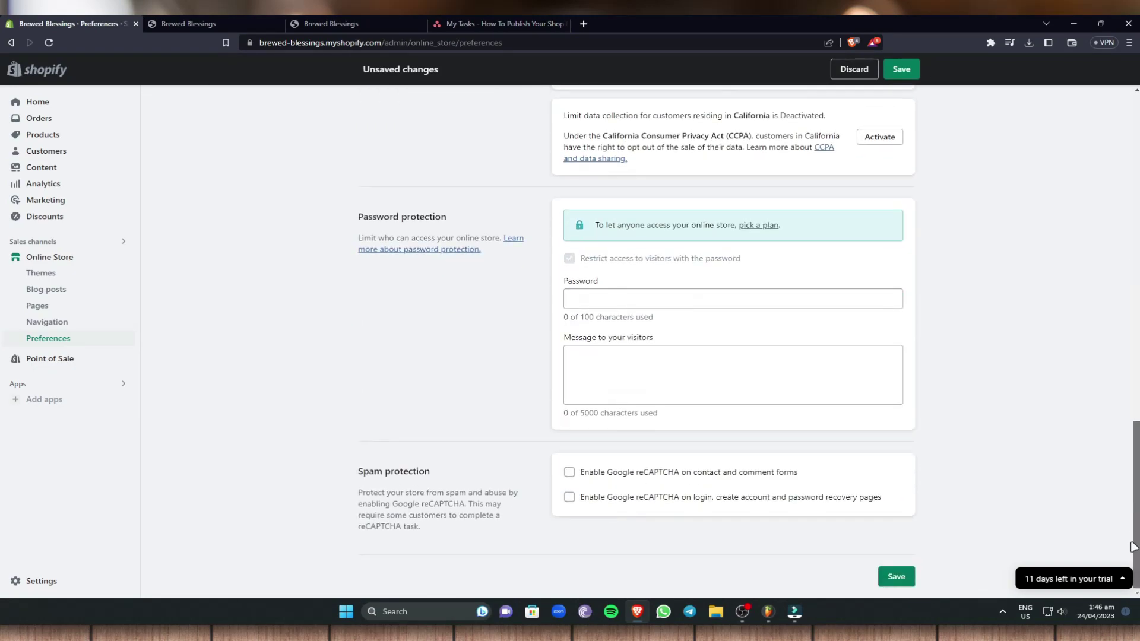
# Save the preferences, entering a new store password after the blank-password error.
pyautogui.click(900, 579)
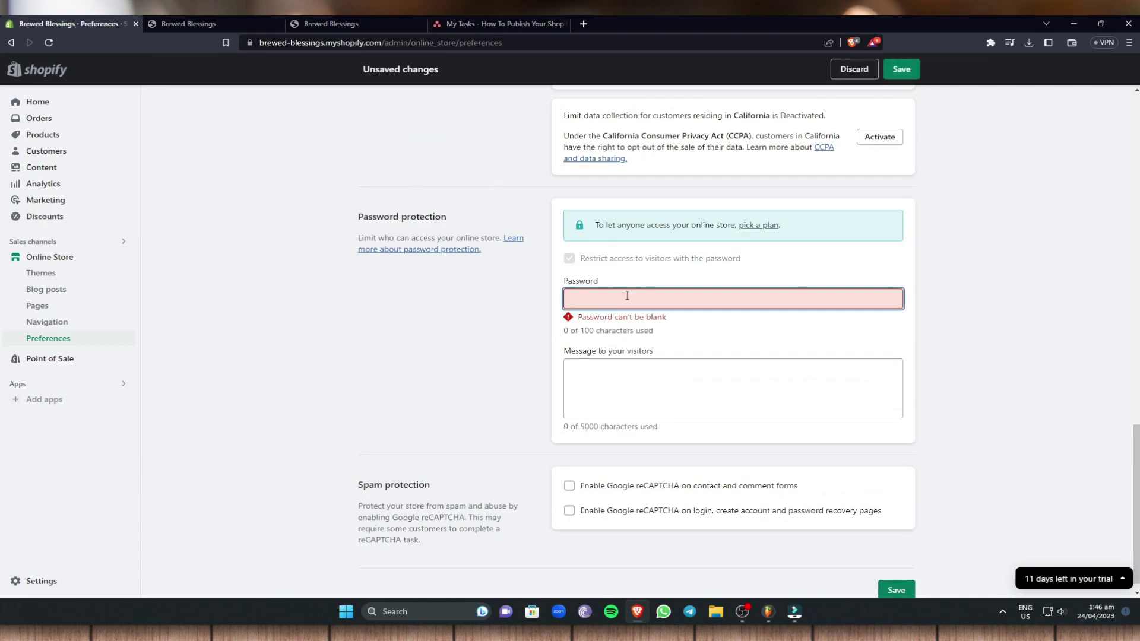
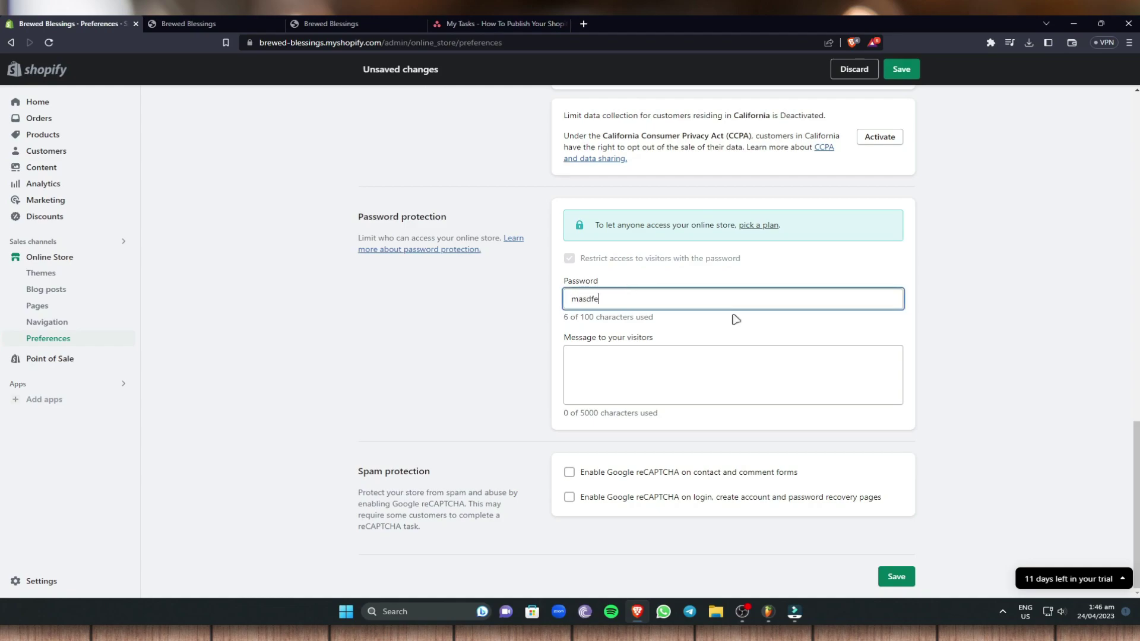
pyautogui.click(427, 333)
pyautogui.click(897, 577)
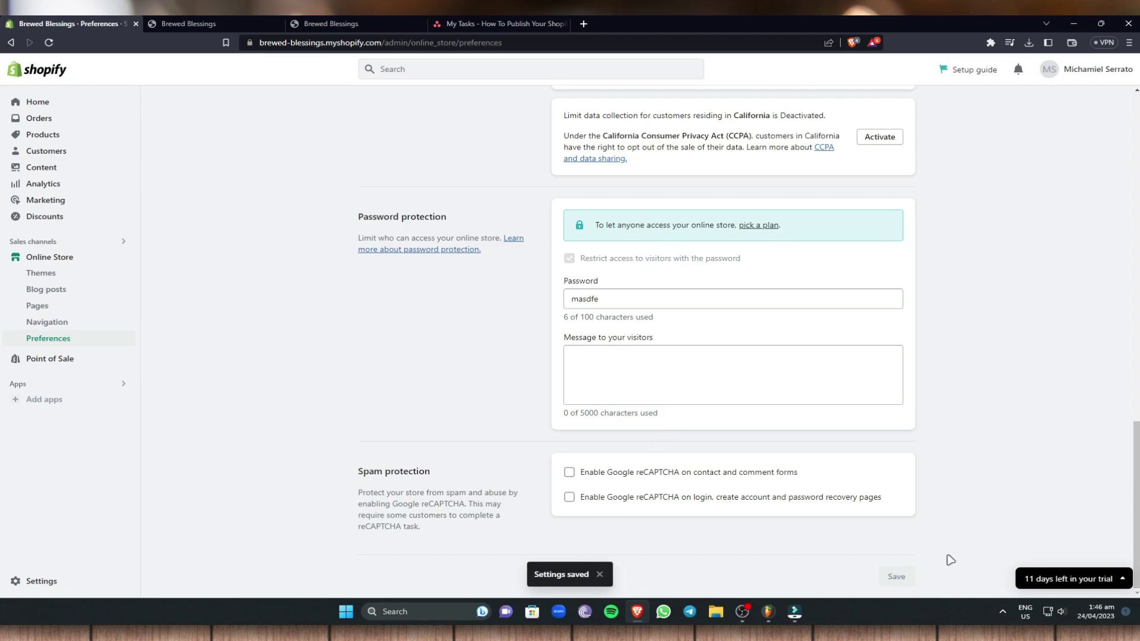
# Check the storefront's 'Opening soon' password page in a new tab, then return to Themes.
pyautogui.click(69, 260)
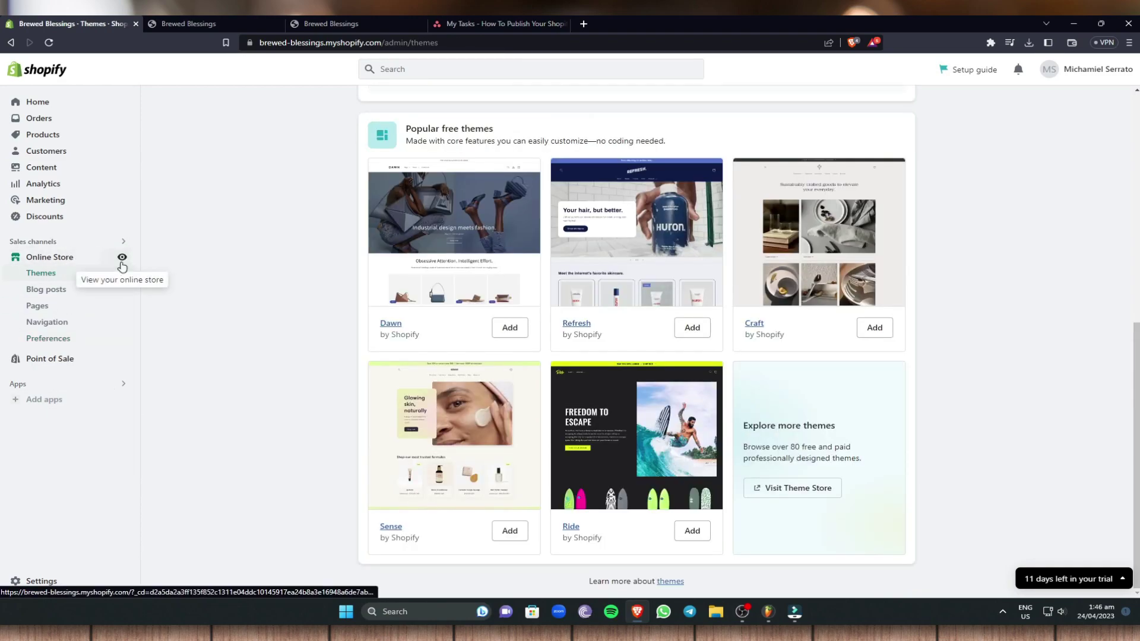
pyautogui.click(121, 258)
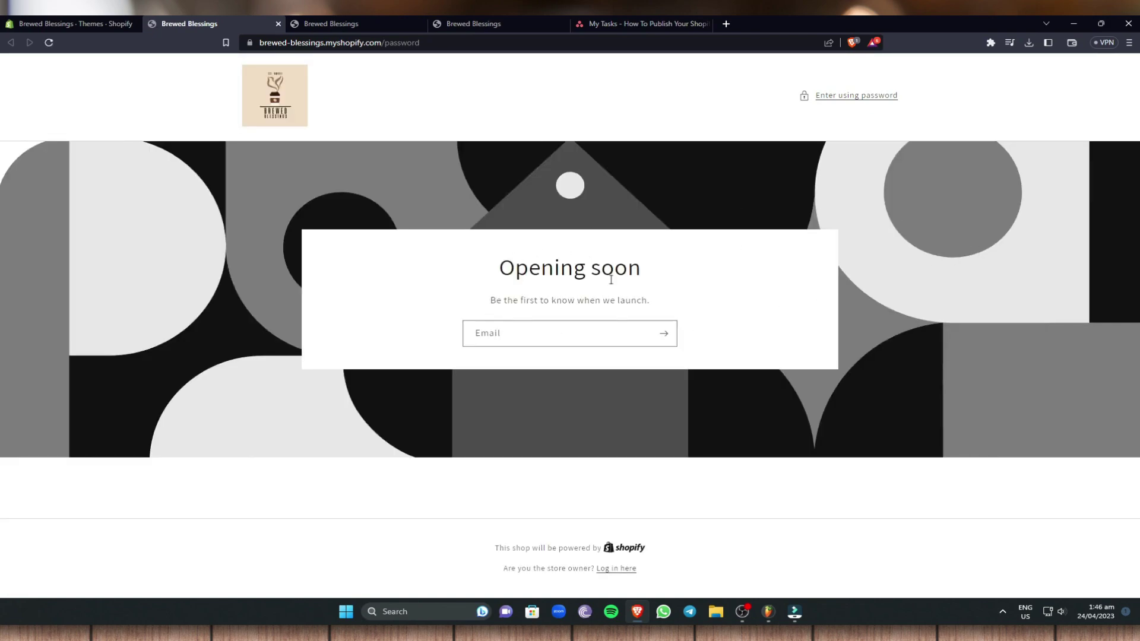
pyautogui.moveTo(500, 267); pyautogui.dragTo(708, 323)
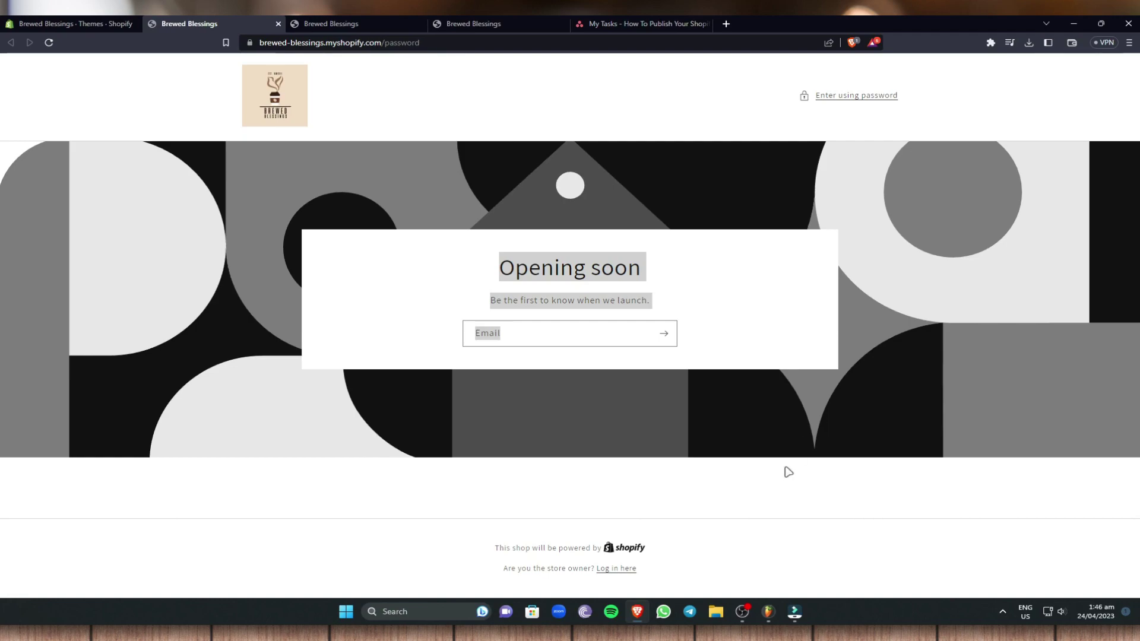
pyautogui.click(780, 516)
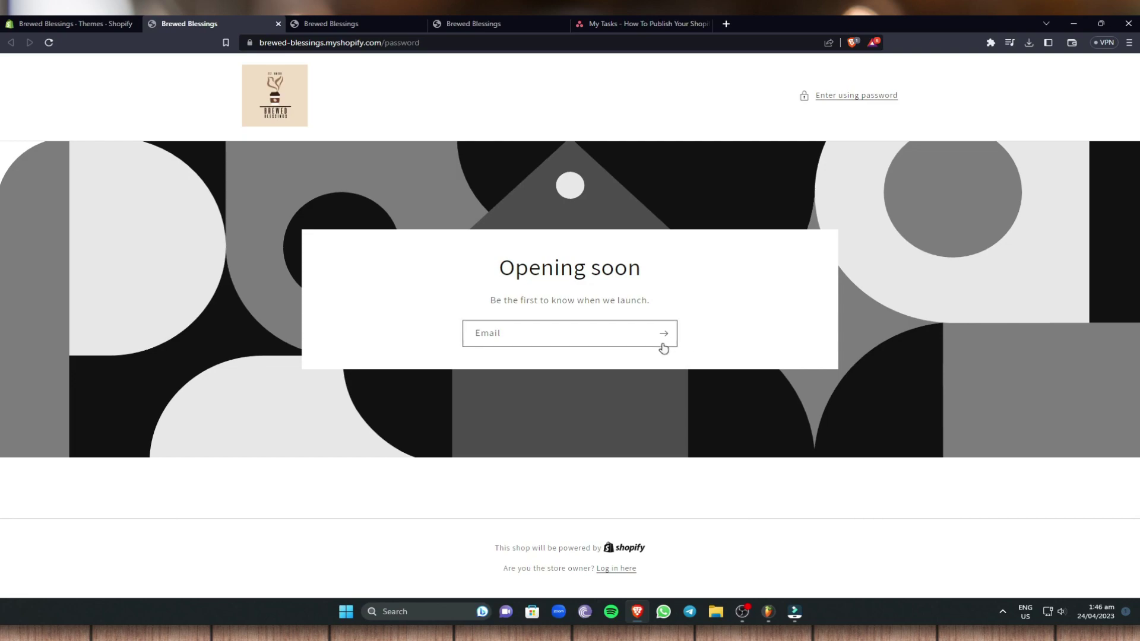
pyautogui.moveTo(670, 349); pyautogui.dragTo(455, 311)
pyautogui.moveTo(496, 267); pyautogui.dragTo(702, 320)
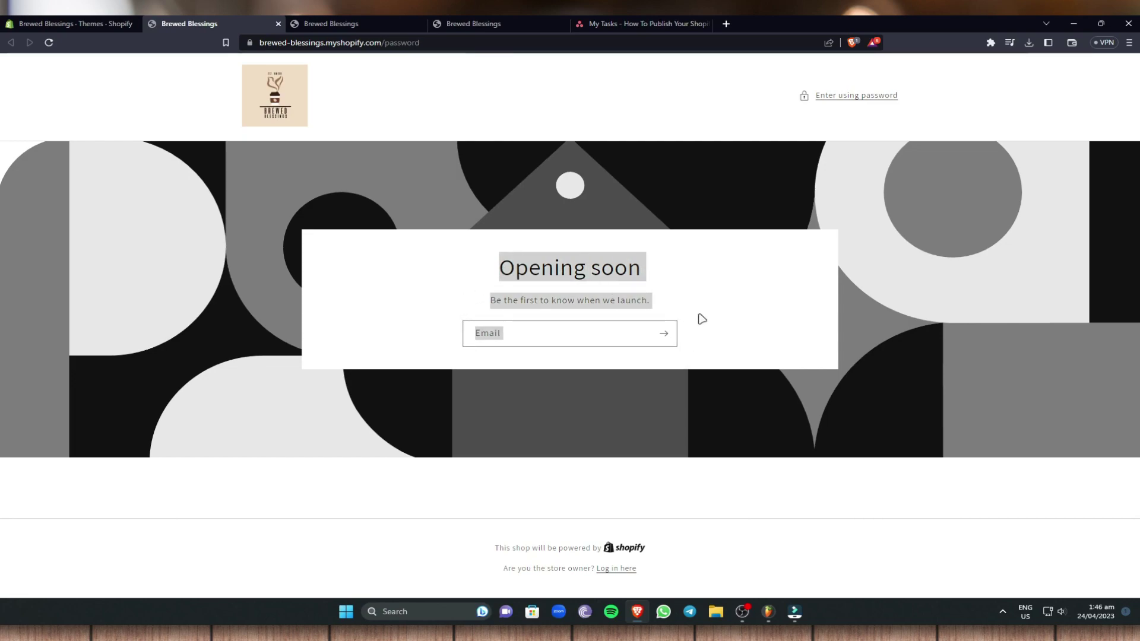
pyautogui.click(702, 319)
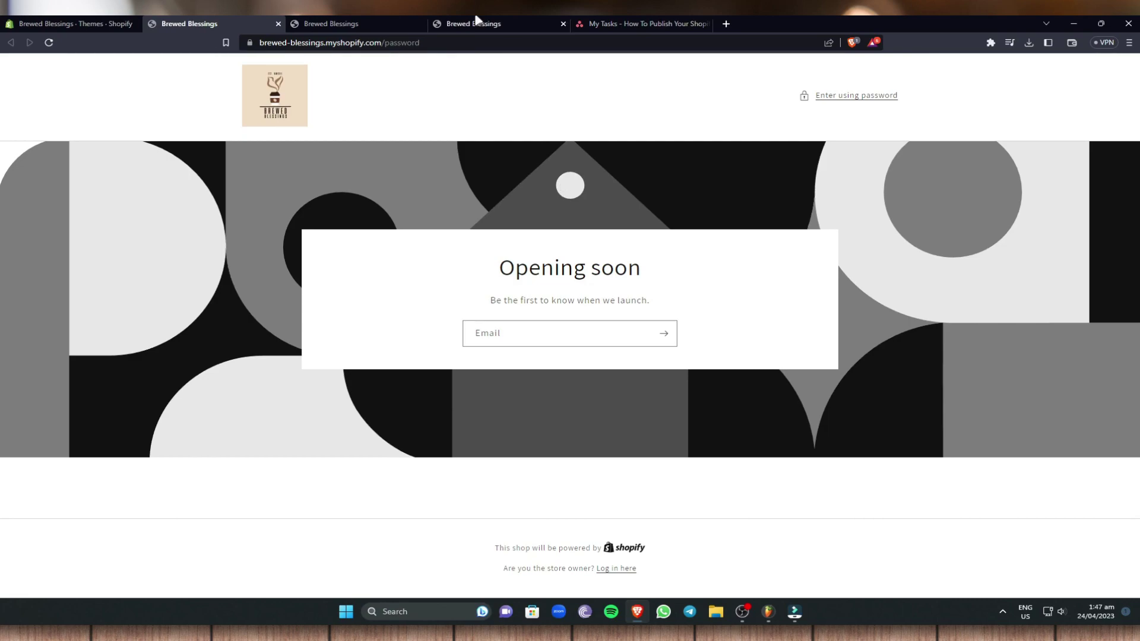
pyautogui.click(89, 24)
pyautogui.scroll(7, 1065, 158)
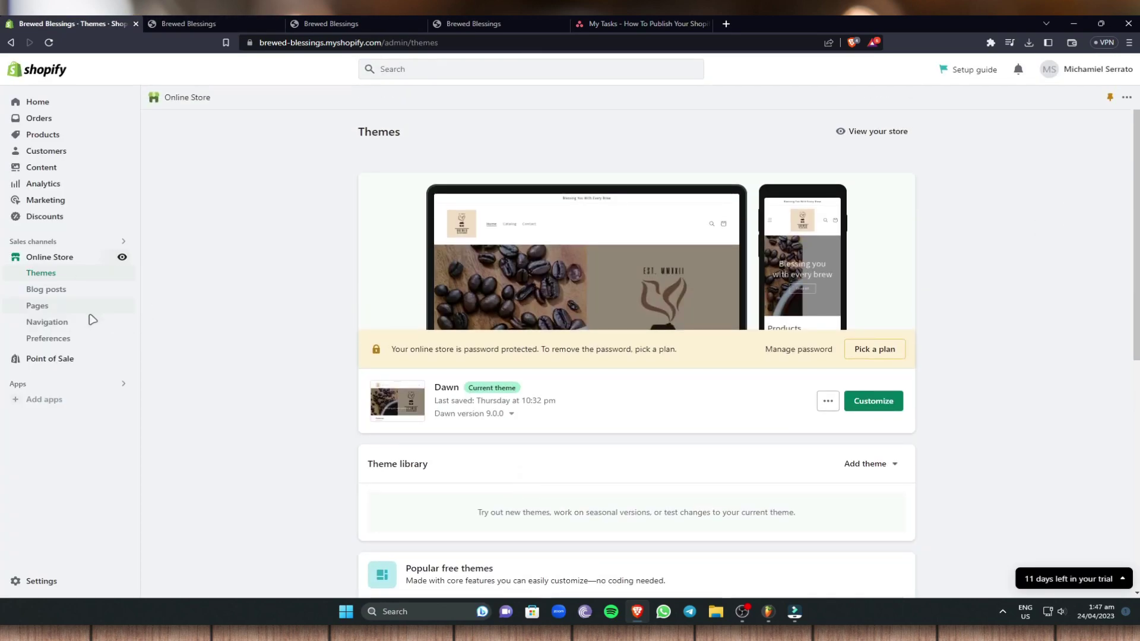
# From the admin home, open 'Pick a plan' and review the Basic, Shopify, Advanced and Starter plans at $1 USD for the first month.
pyautogui.click(59, 103)
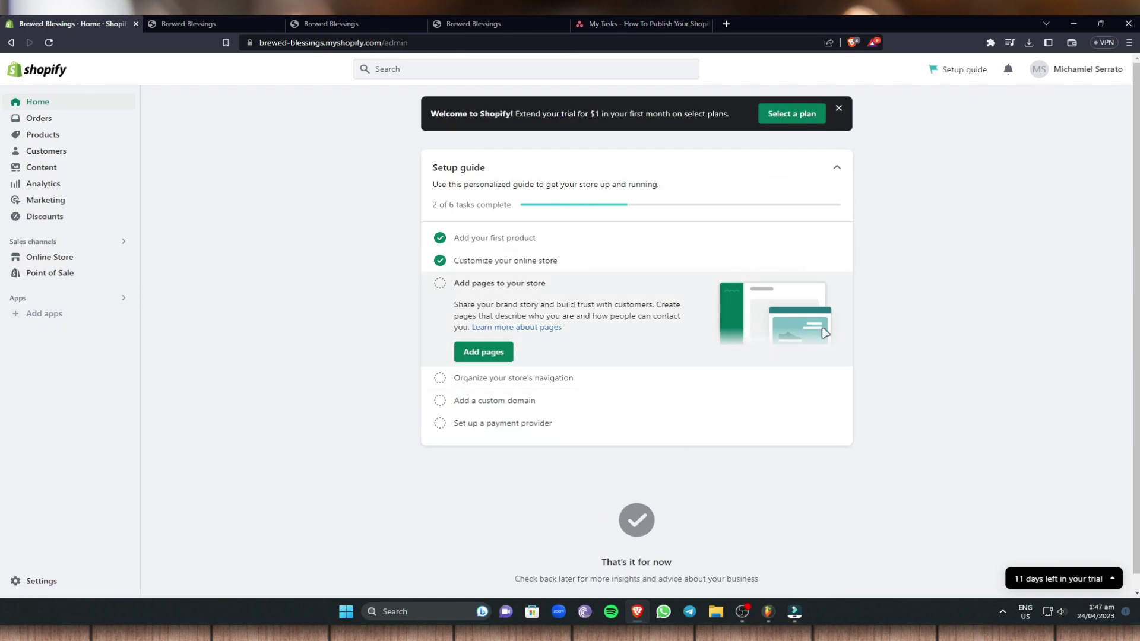
pyautogui.click(798, 118)
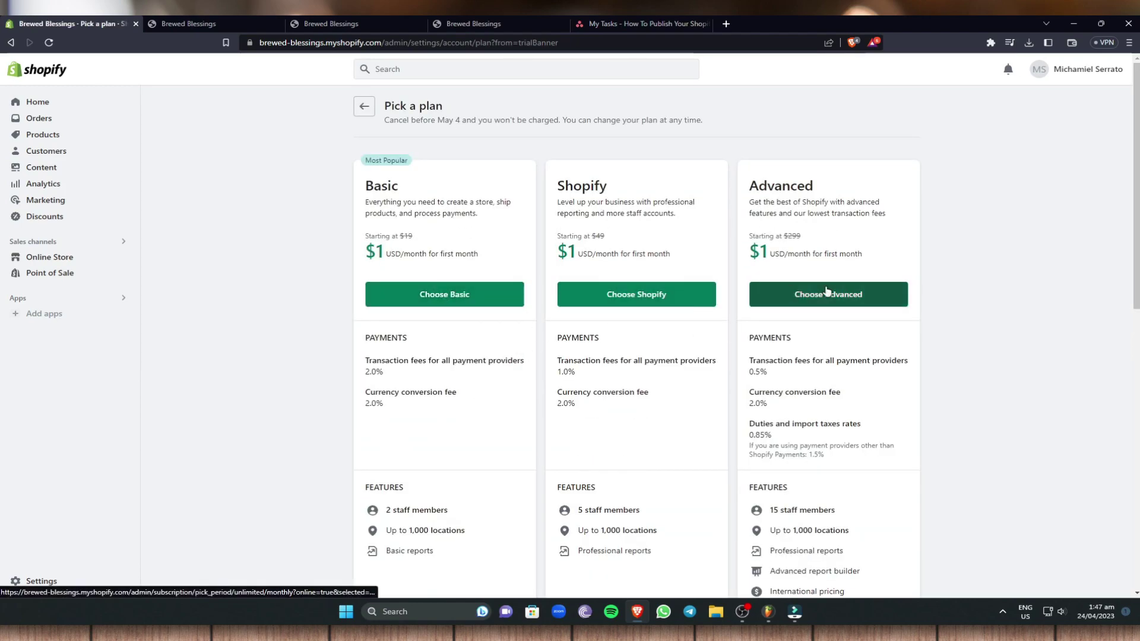
pyautogui.scroll(-4, 910, 293)
pyautogui.scroll(-4, 907, 296)
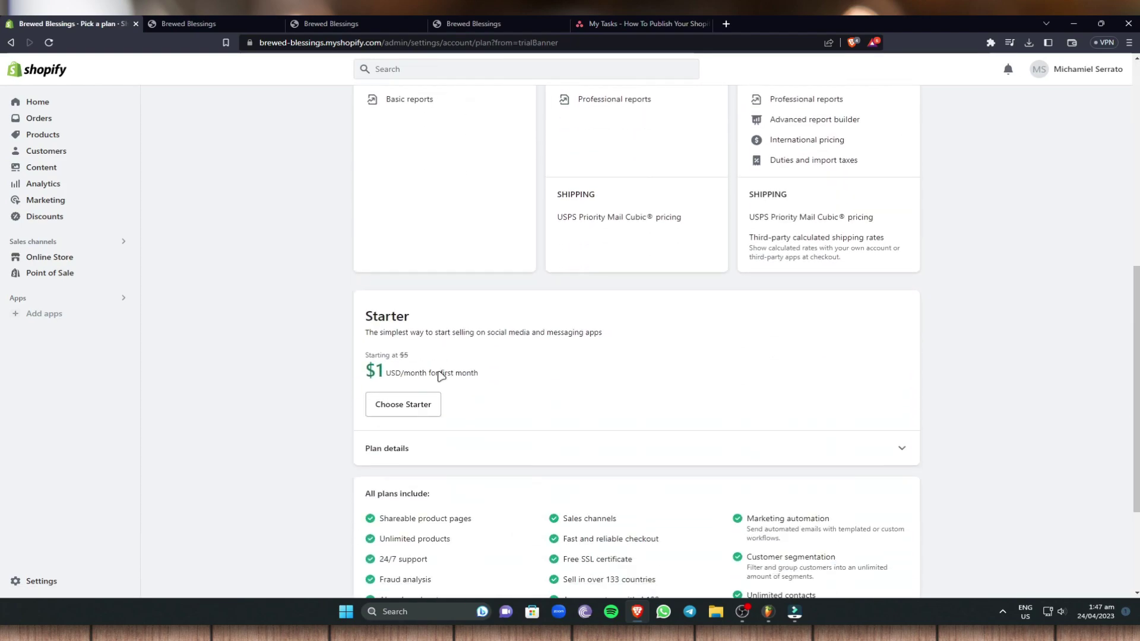
pyautogui.click(78, 263)
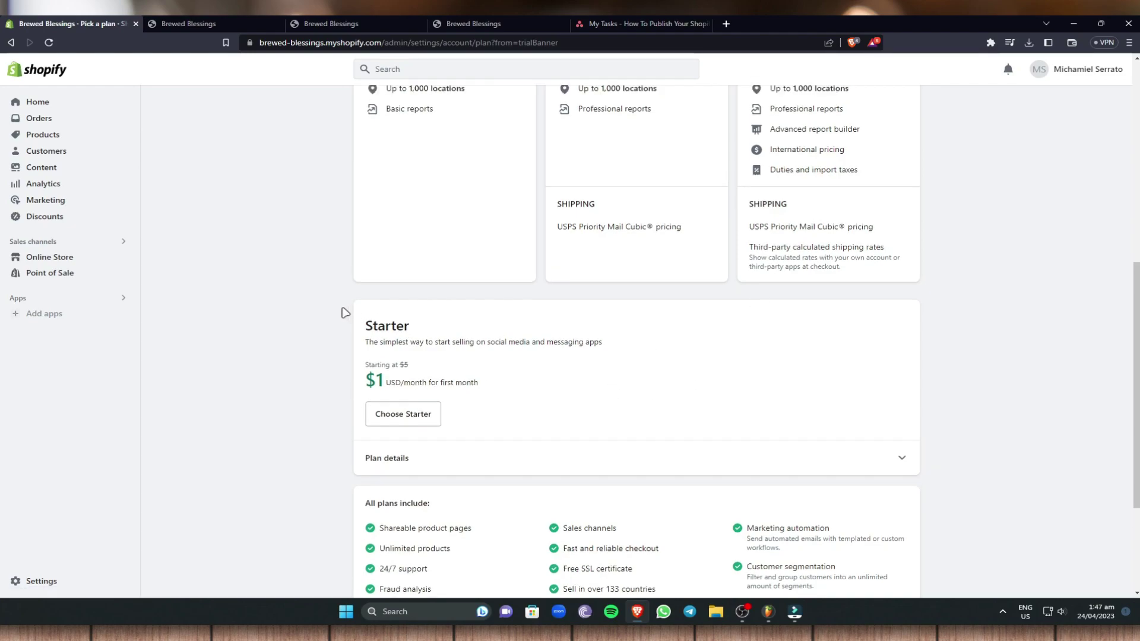
pyautogui.scroll(3, 344, 309)
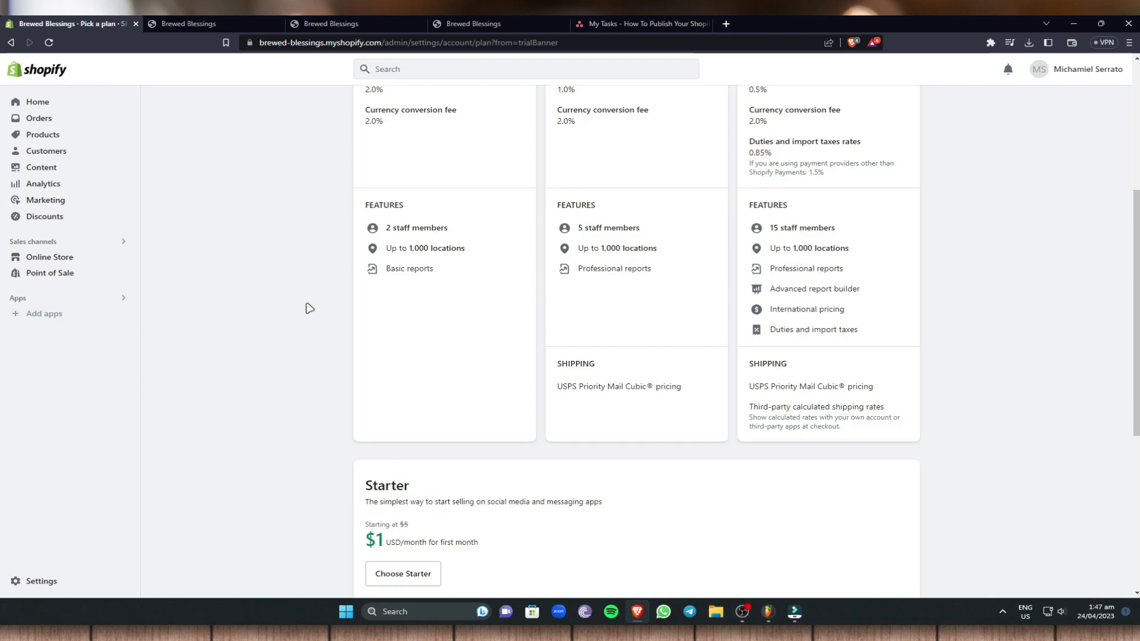